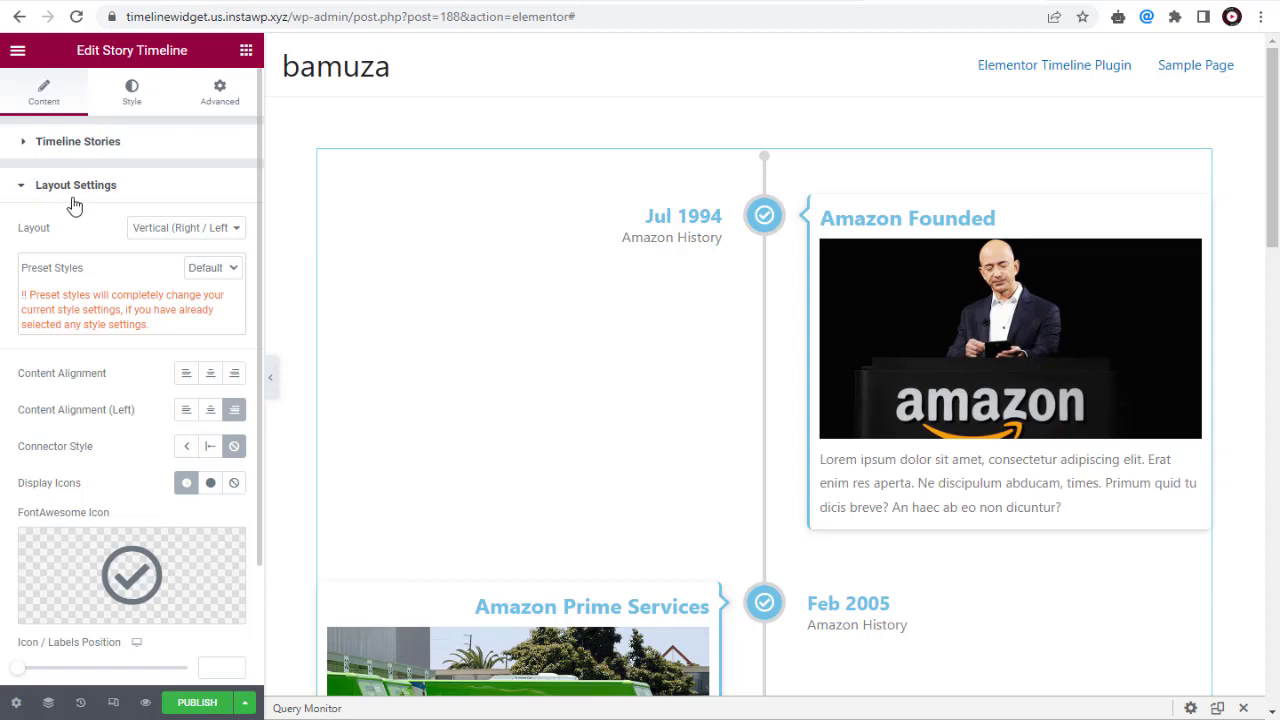
Switch the story timeline to the Horizontal layout and apply the Classic preset style
left_click(241, 234)
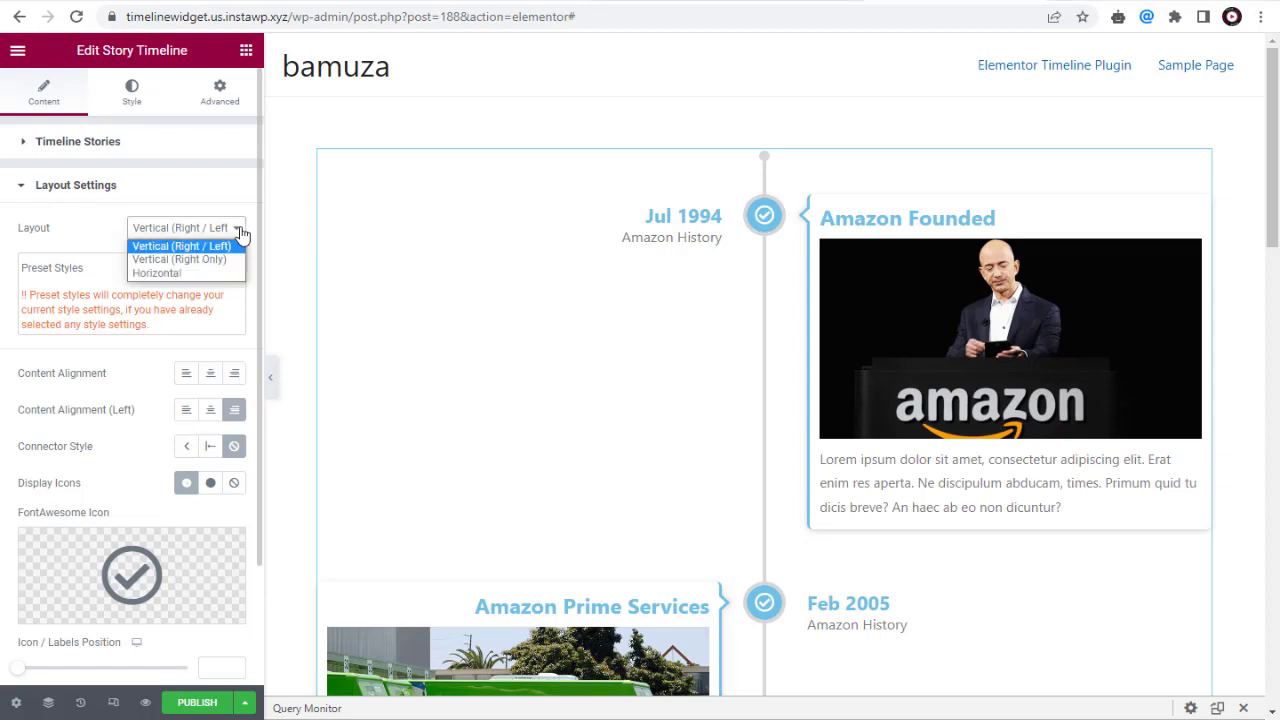
left_click(188, 273)
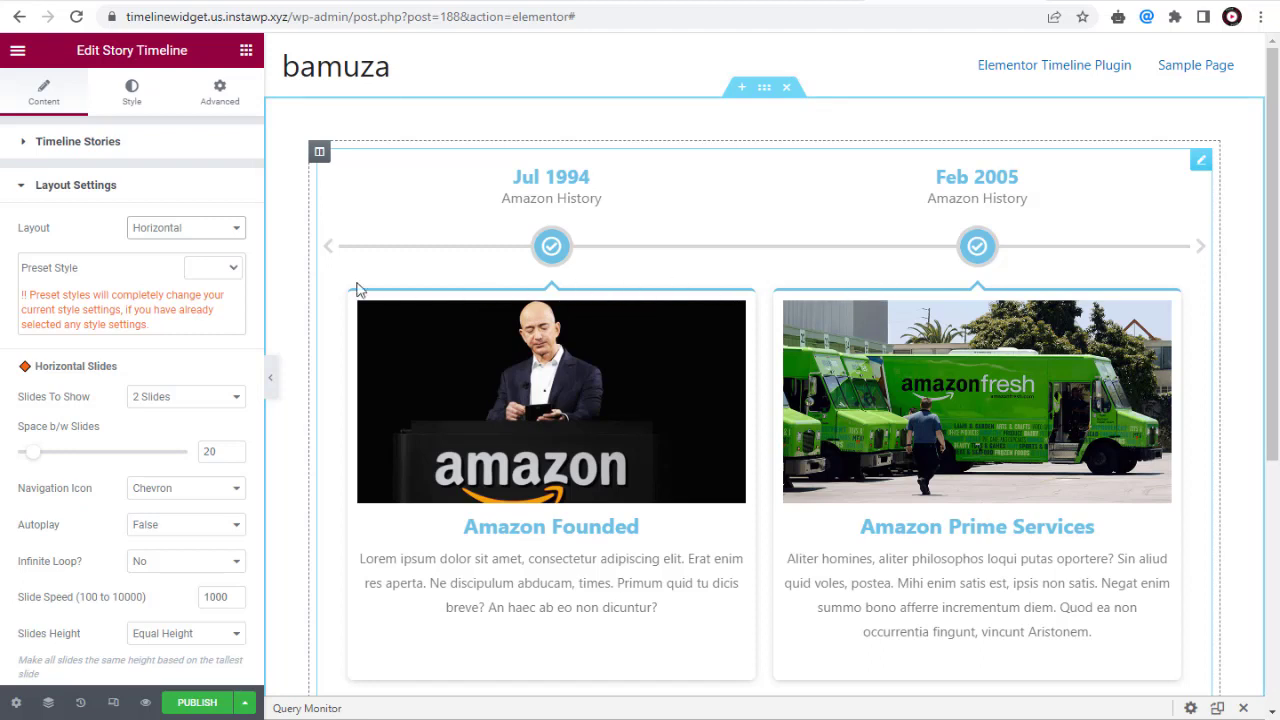
left_click(233, 272)
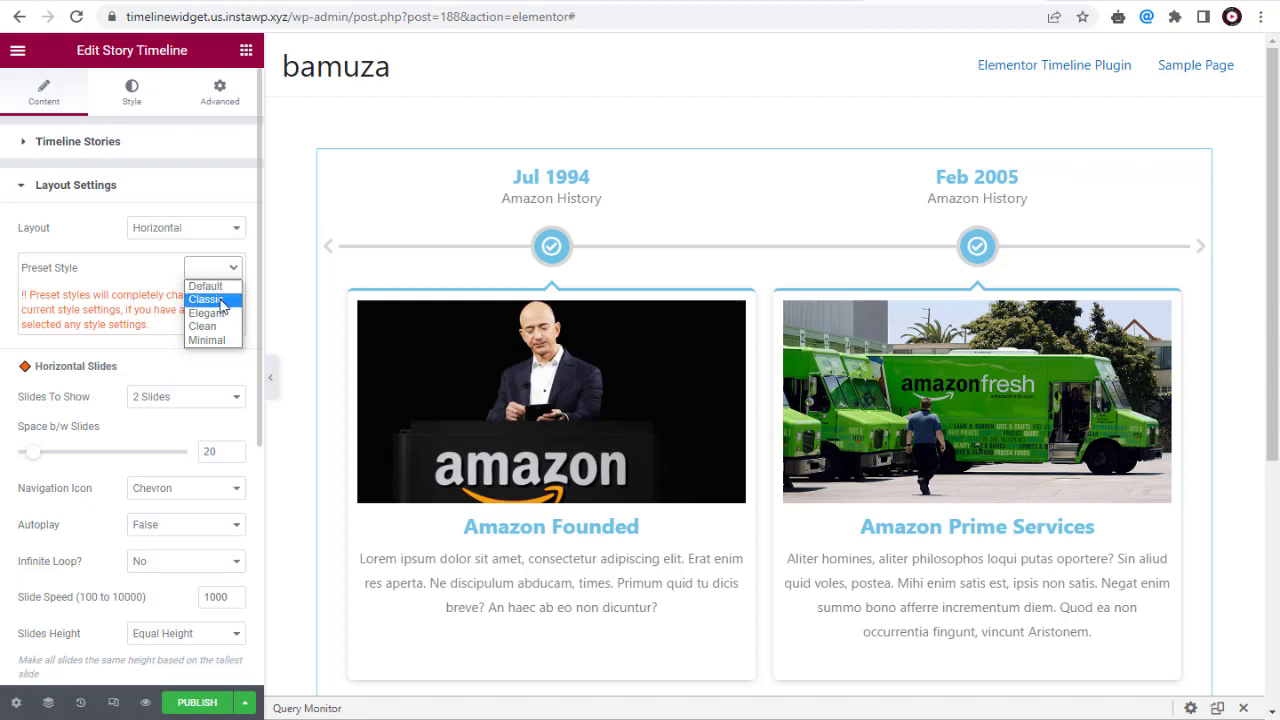
left_click(222, 301)
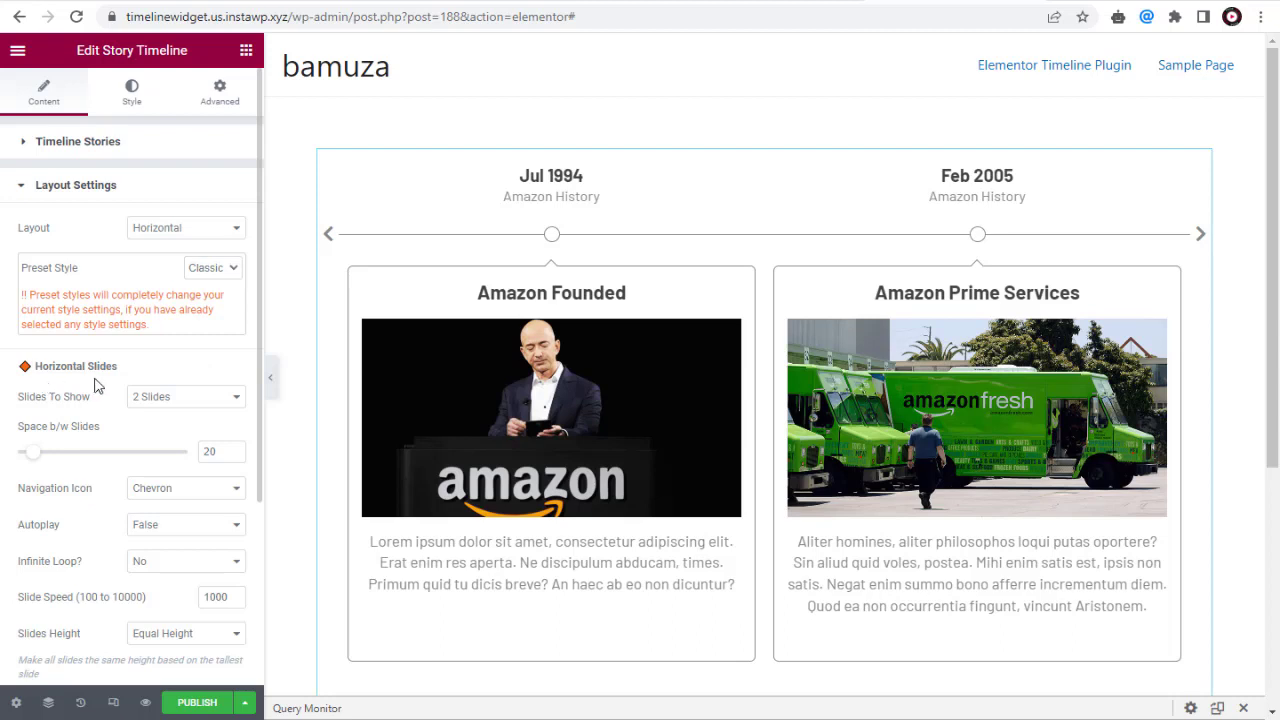
Try showing 1 and 2 slides in the horizontal timeline, and settle on 3 Slides
left_click(185, 397)
left_click(185, 420)
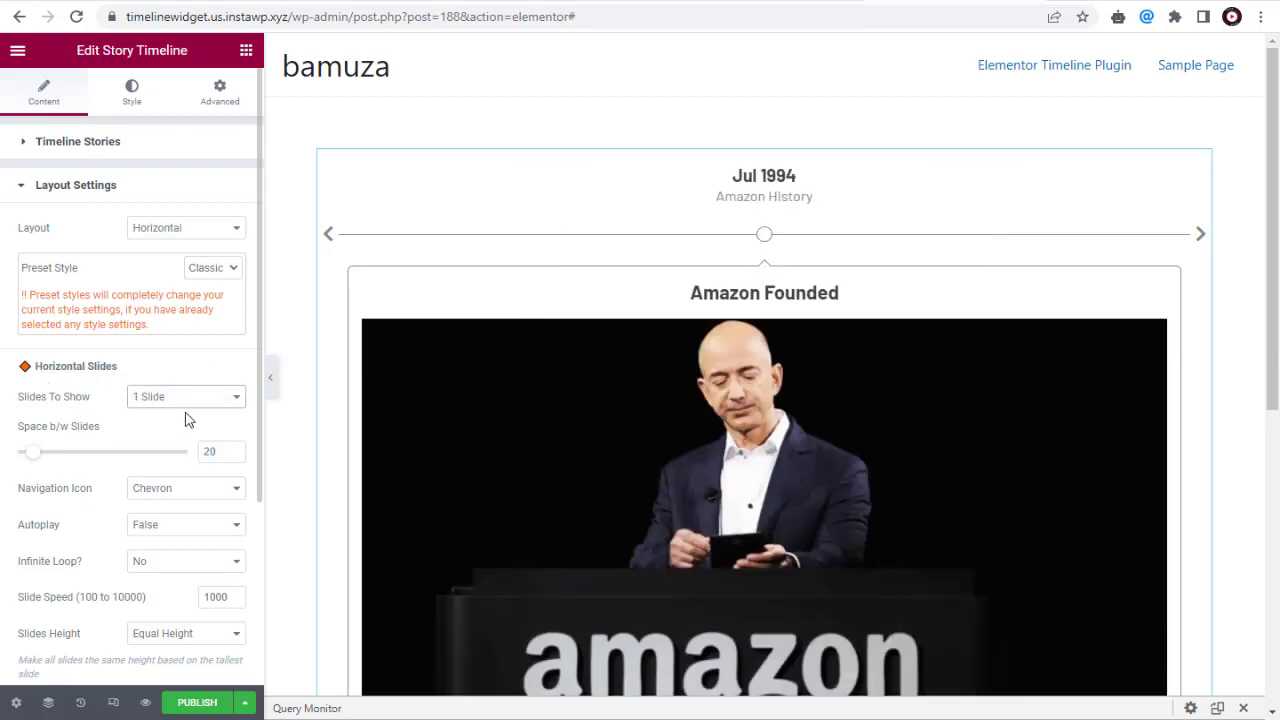
left_click(224, 399)
left_click(182, 427)
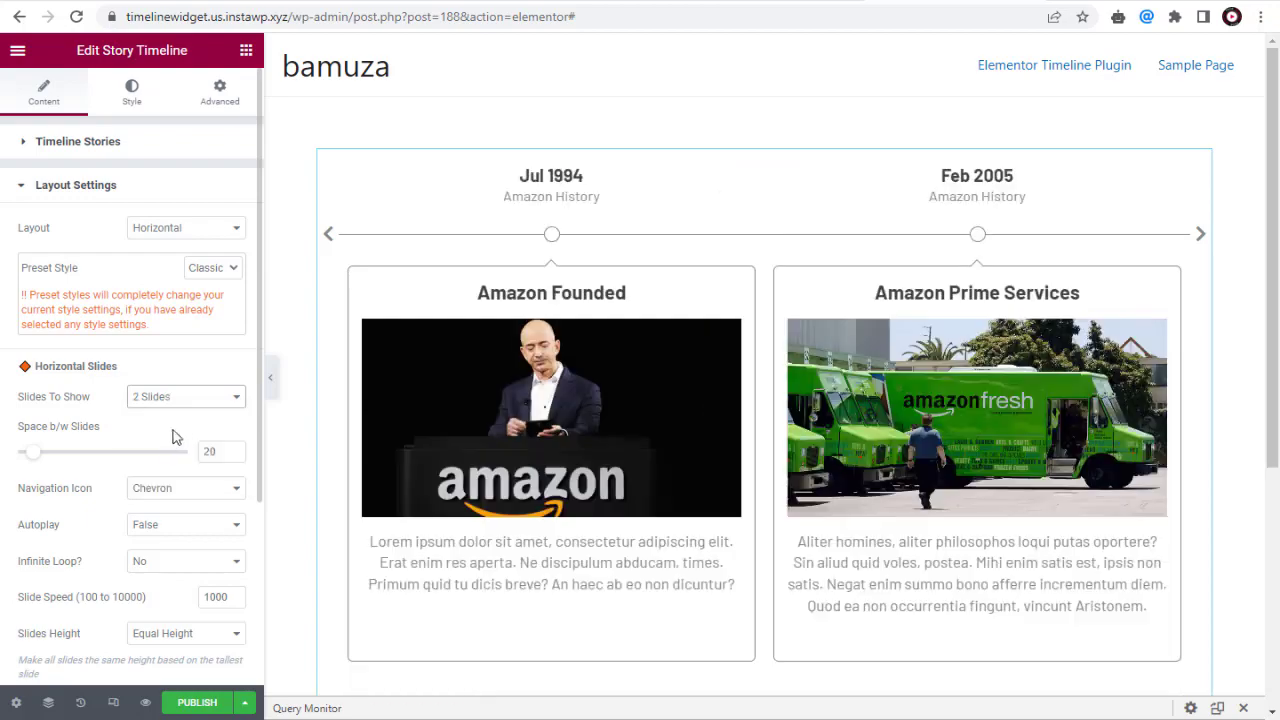
left_click(187, 400)
left_click(168, 442)
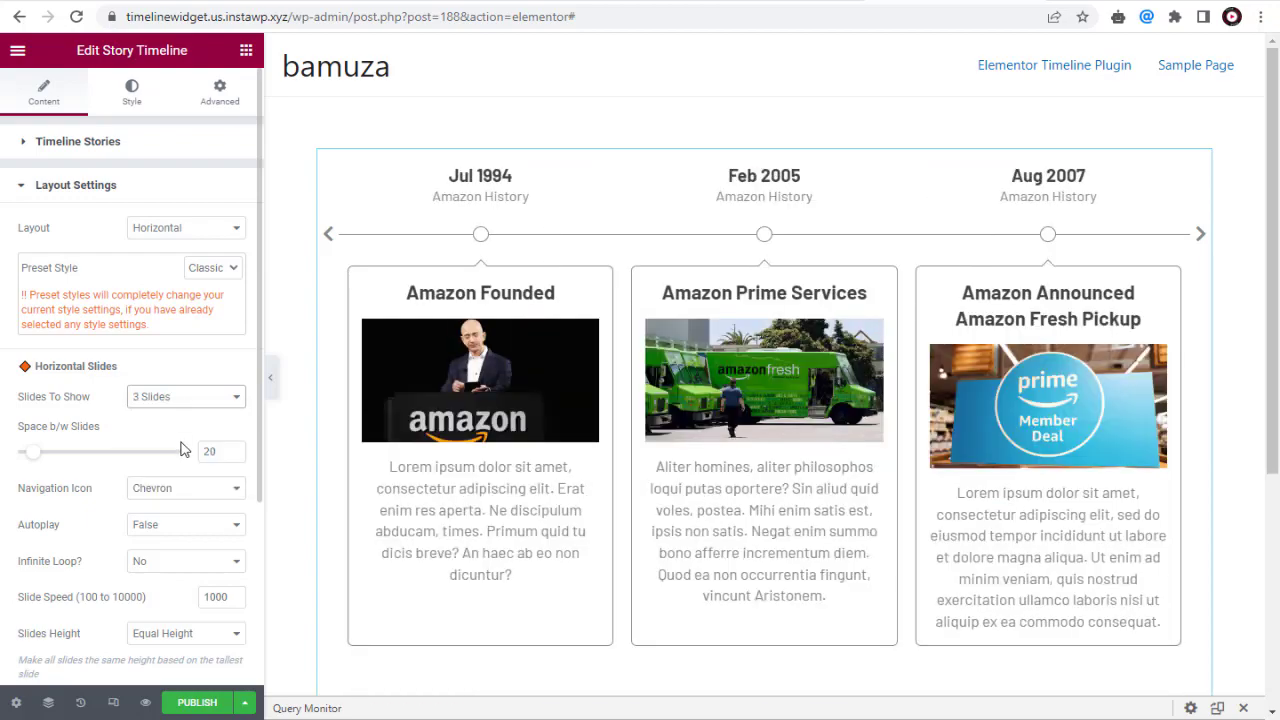
Set the space between slides to 25 and change the navigation icon to Angle Double
mouse_move(31, 451)
left_mouse_down()
mouse_move(78, 457)
mouse_move(47, 460)
left_mouse_up()
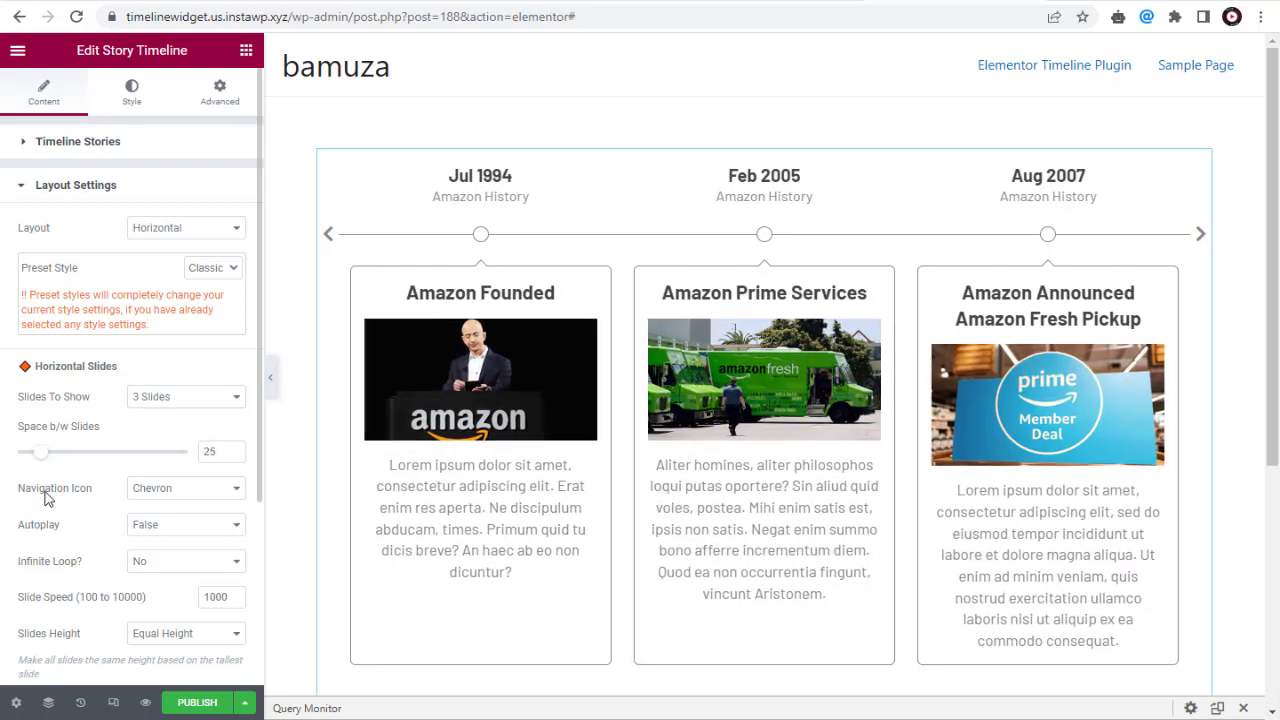
left_click(223, 488)
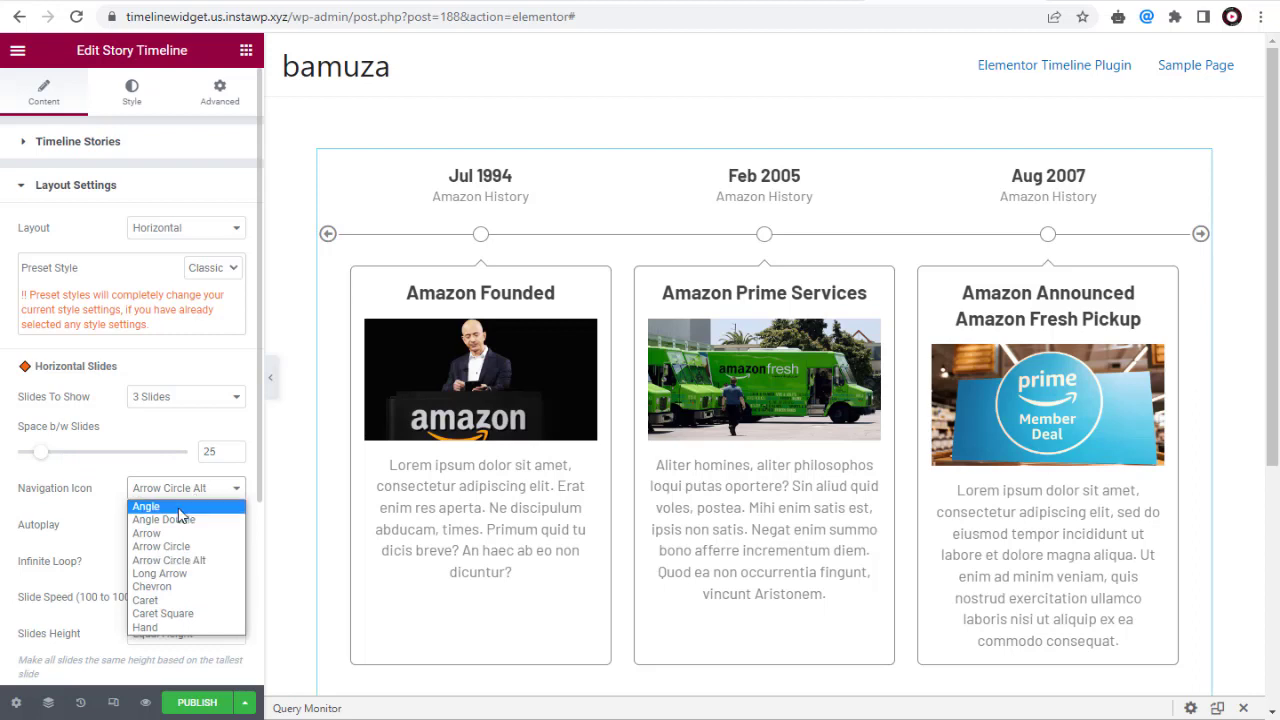
left_click(178, 519)
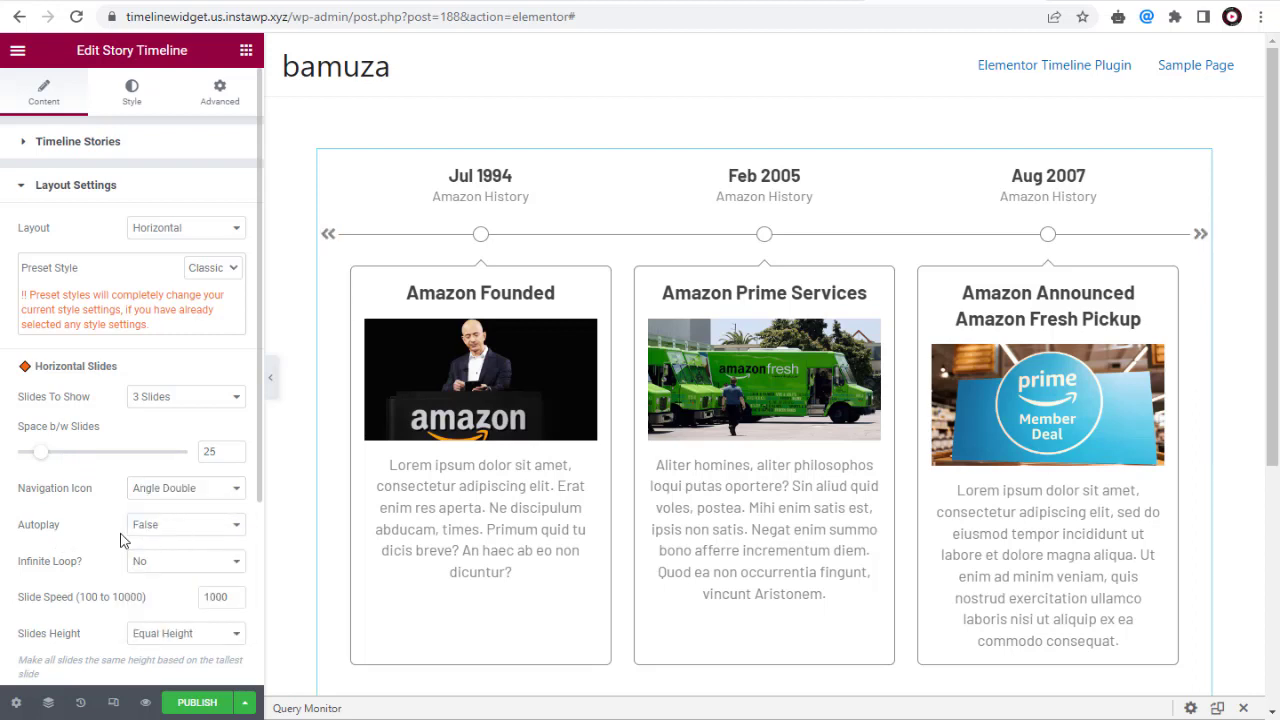
Set Autoplay to True and Infinite Loop to Yes for the horizontal slides
left_click(160, 533)
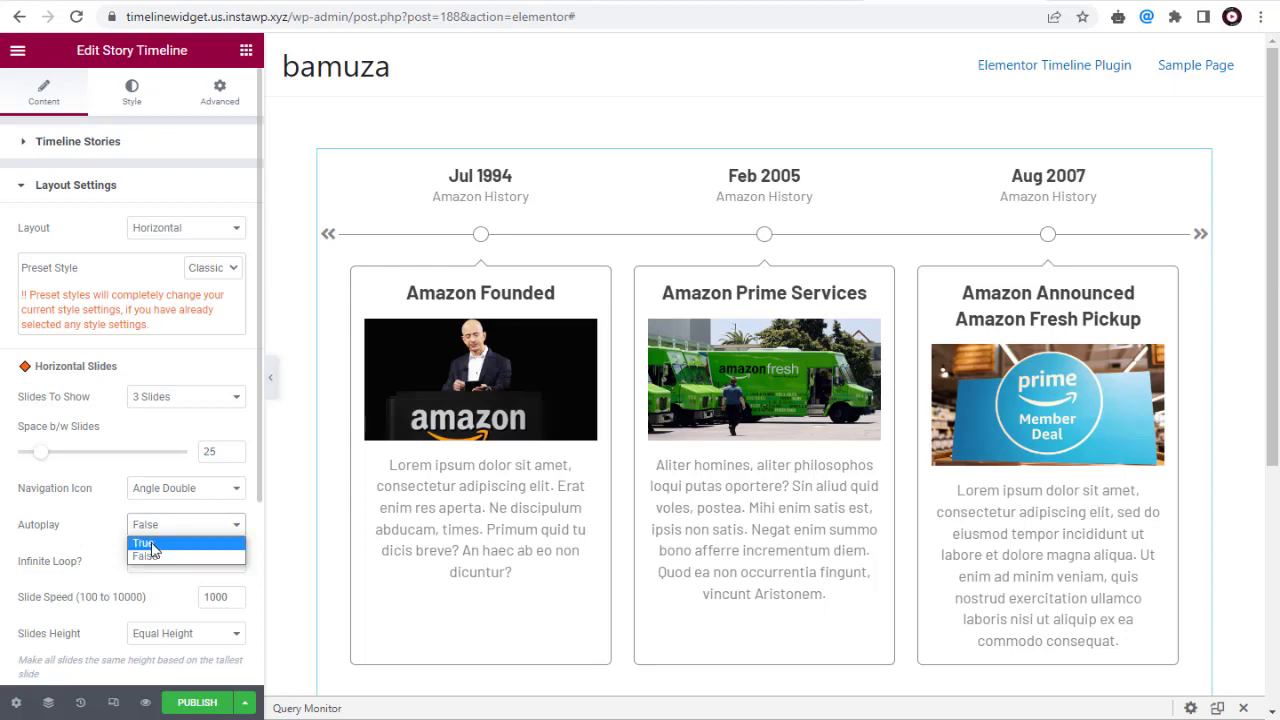
left_click(152, 550)
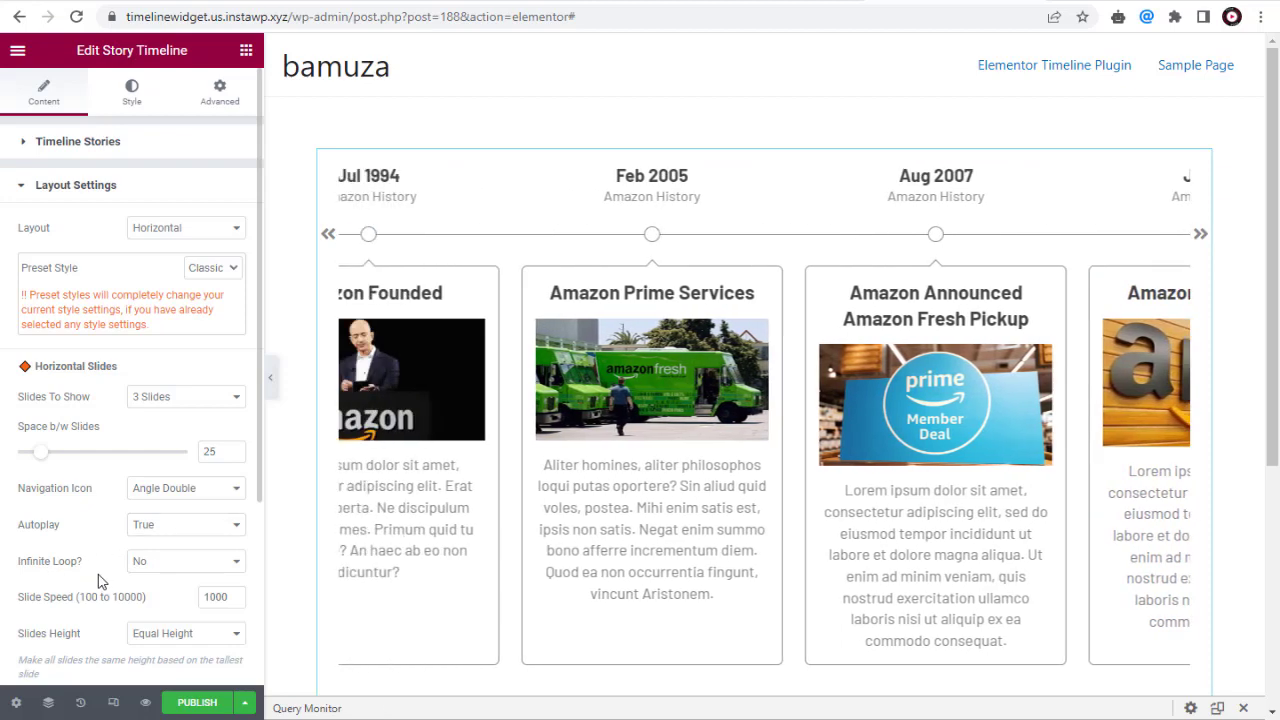
left_click(228, 564)
left_click(188, 581)
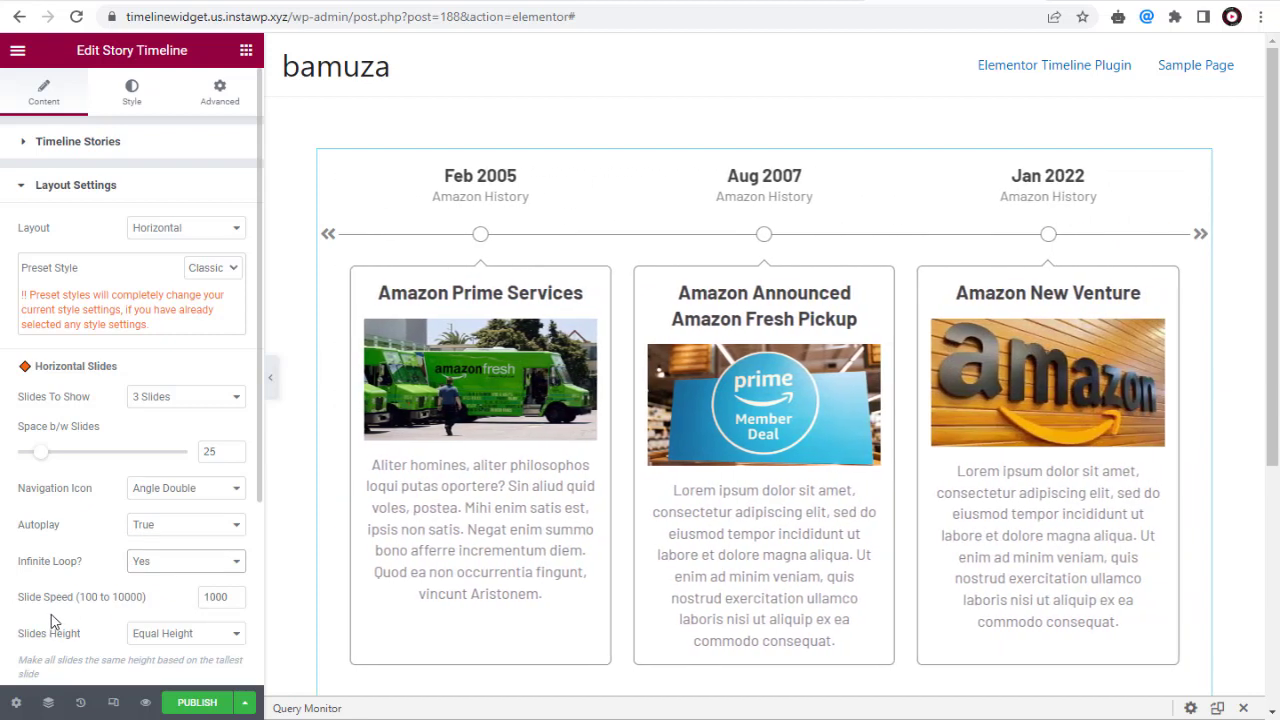
Try a slide speed of 9000 and settle on a slide speed of 1200
left_click(217, 597)
key("BackSpace")
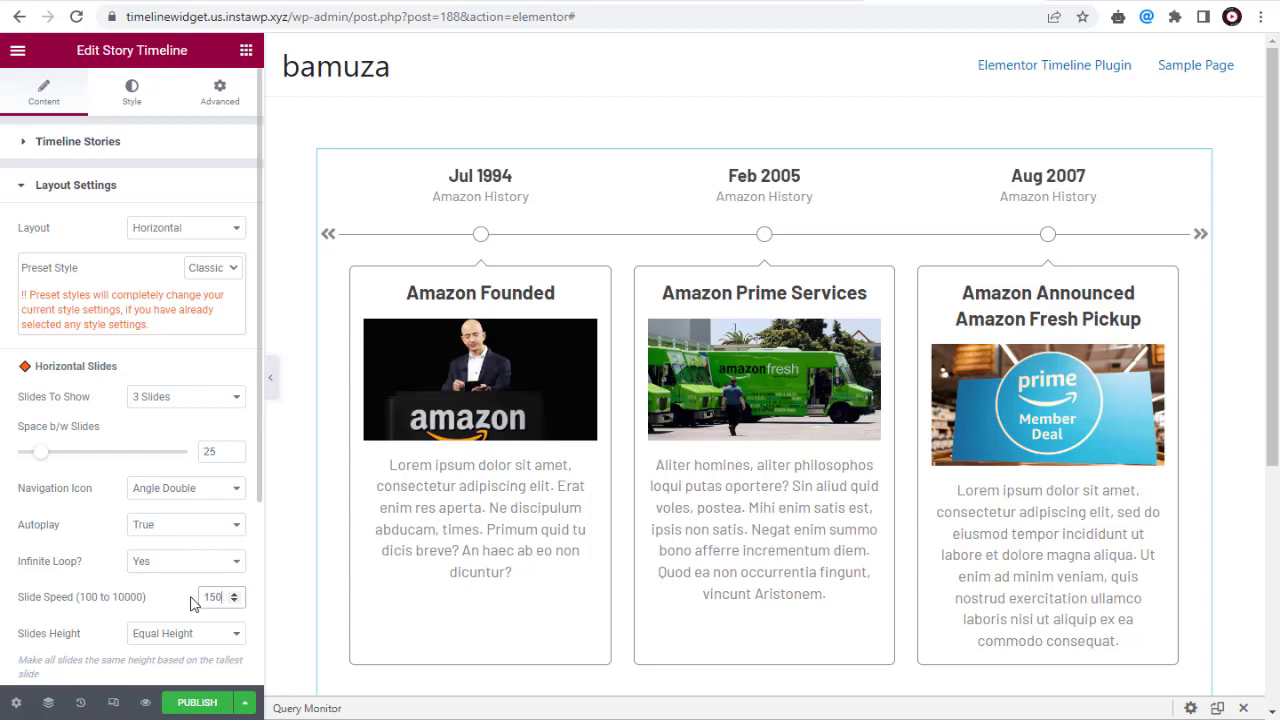
type("9000")
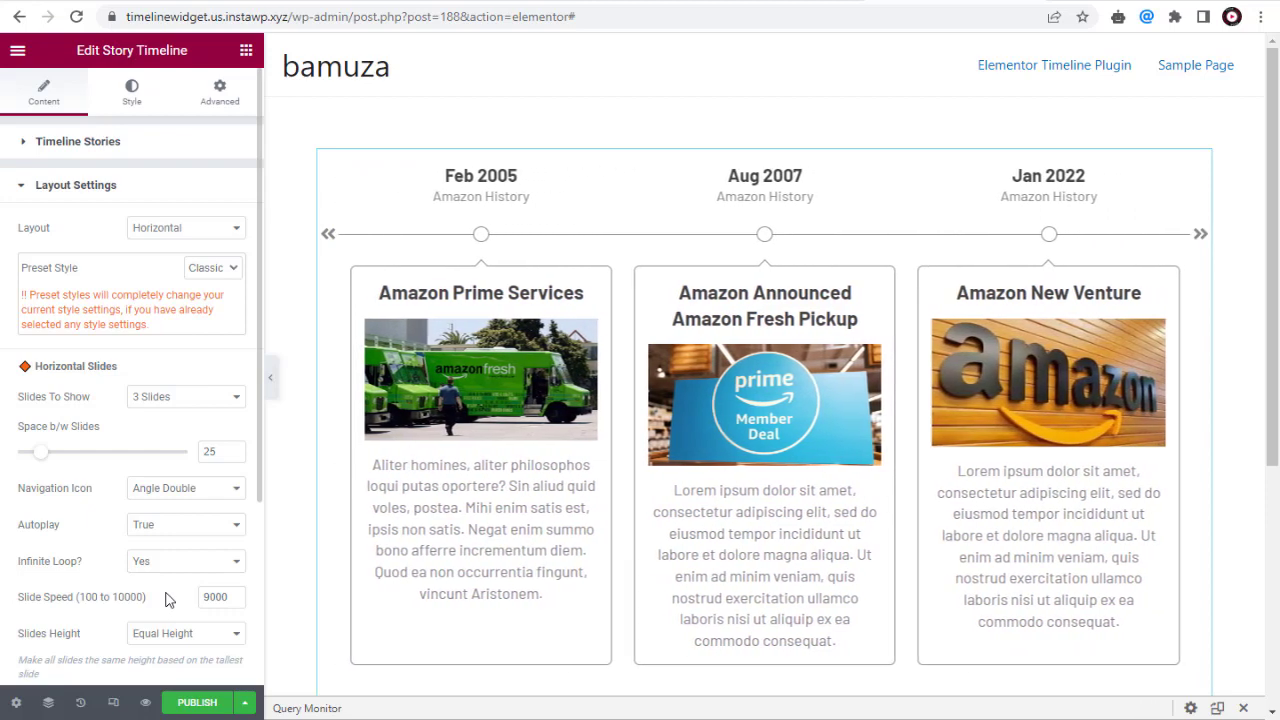
double_click(210, 597)
type("1200")
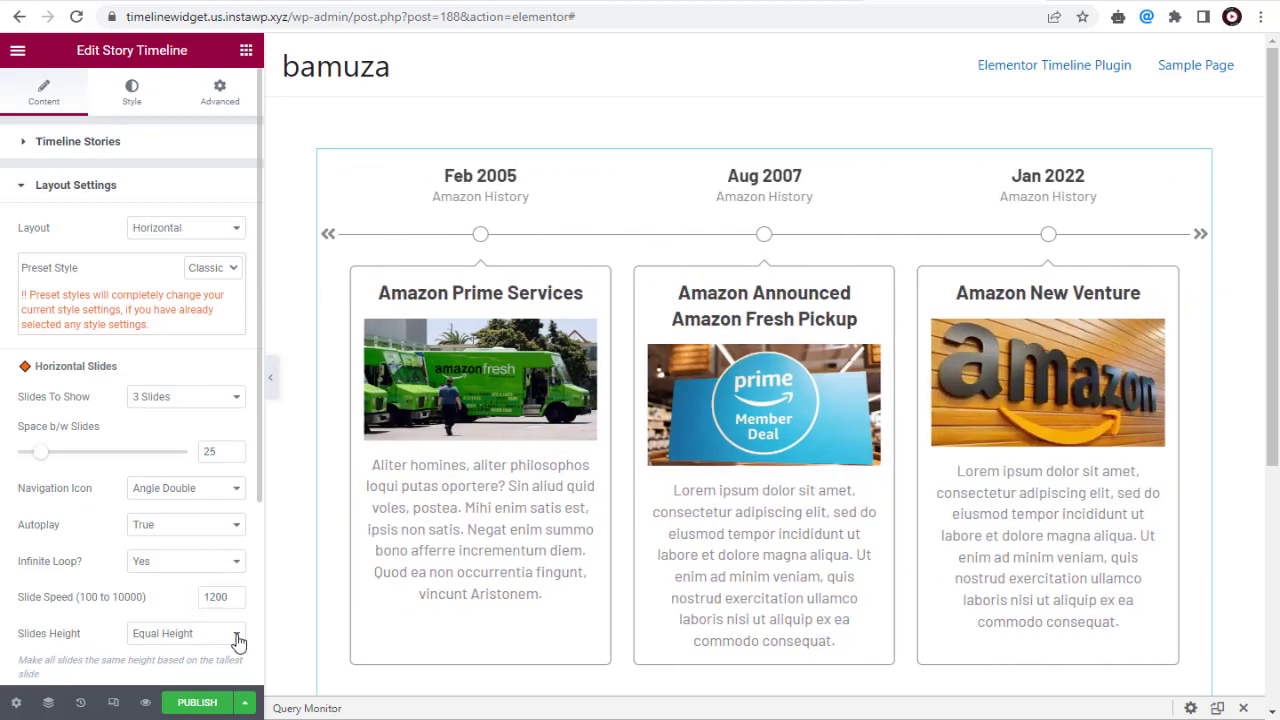
Preview the Auto slides height and return the slides to Equal Height
left_click(239, 641)
left_click(150, 666)
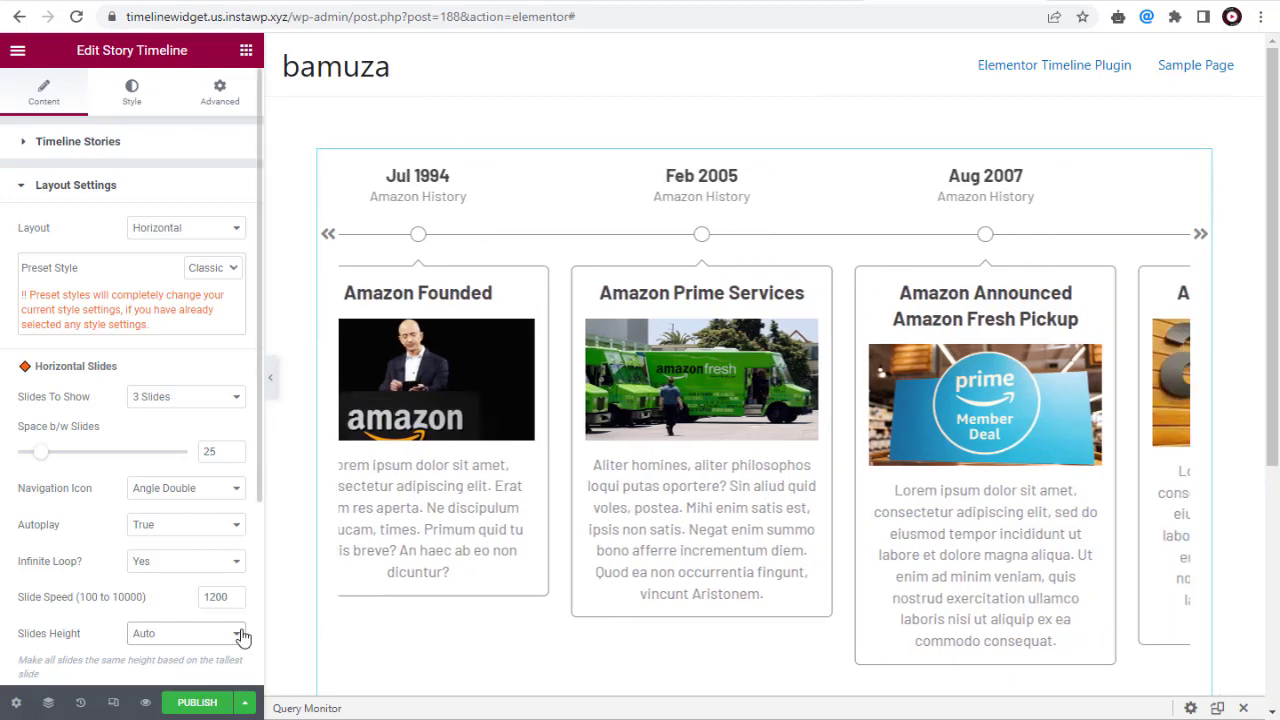
left_click(238, 634)
left_click(196, 651)
Compare the left, center and right content alignments and keep the story content aligned left
scroll(109, 648, "down", 3)
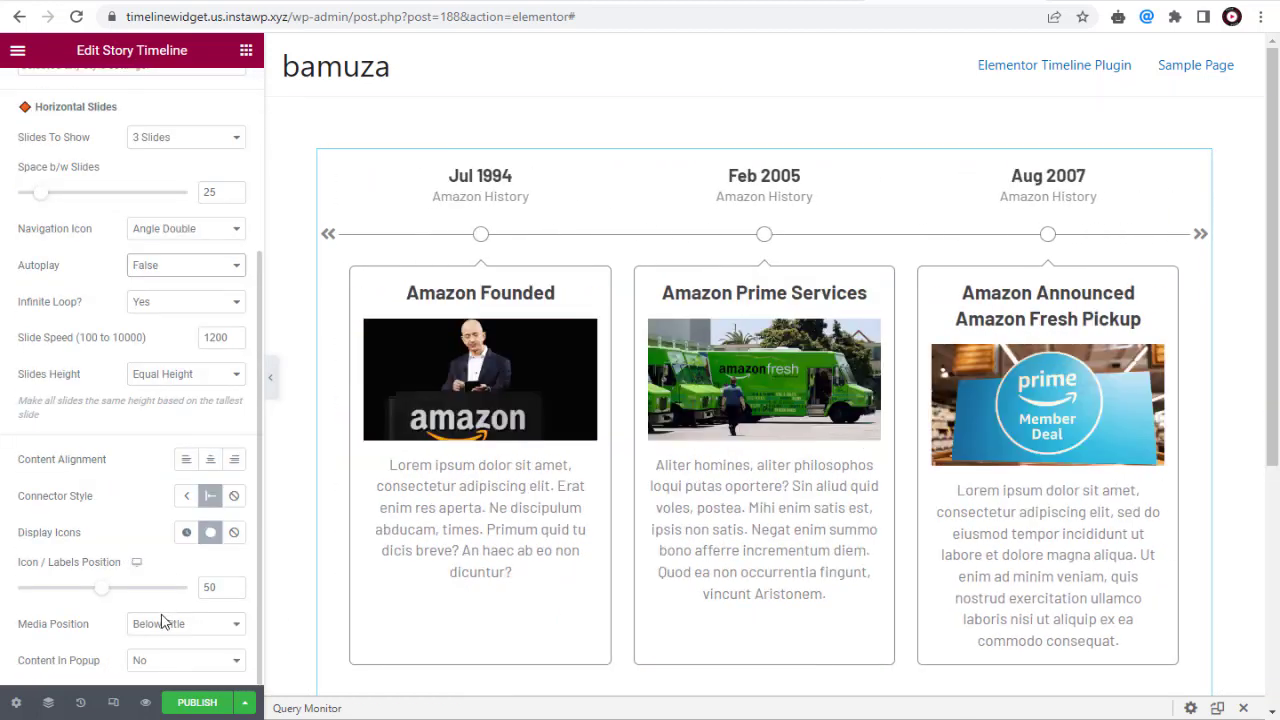
left_click(185, 460)
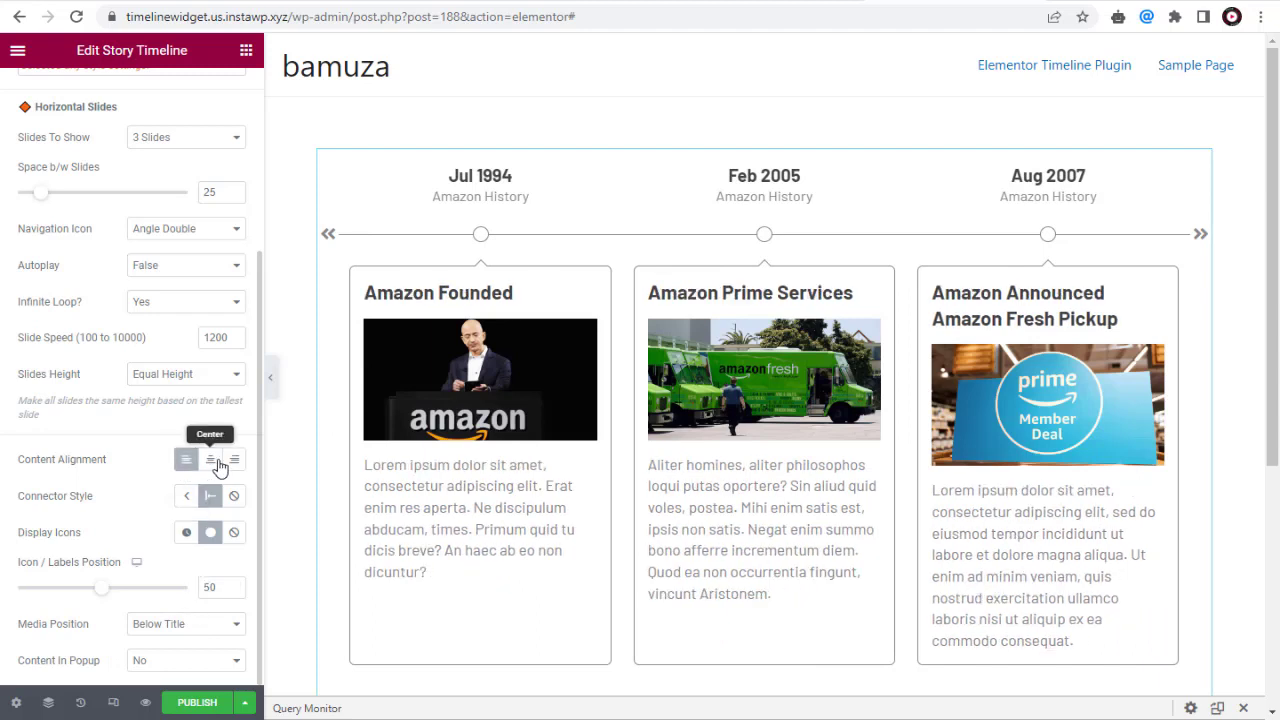
left_click(212, 460)
left_click(236, 460)
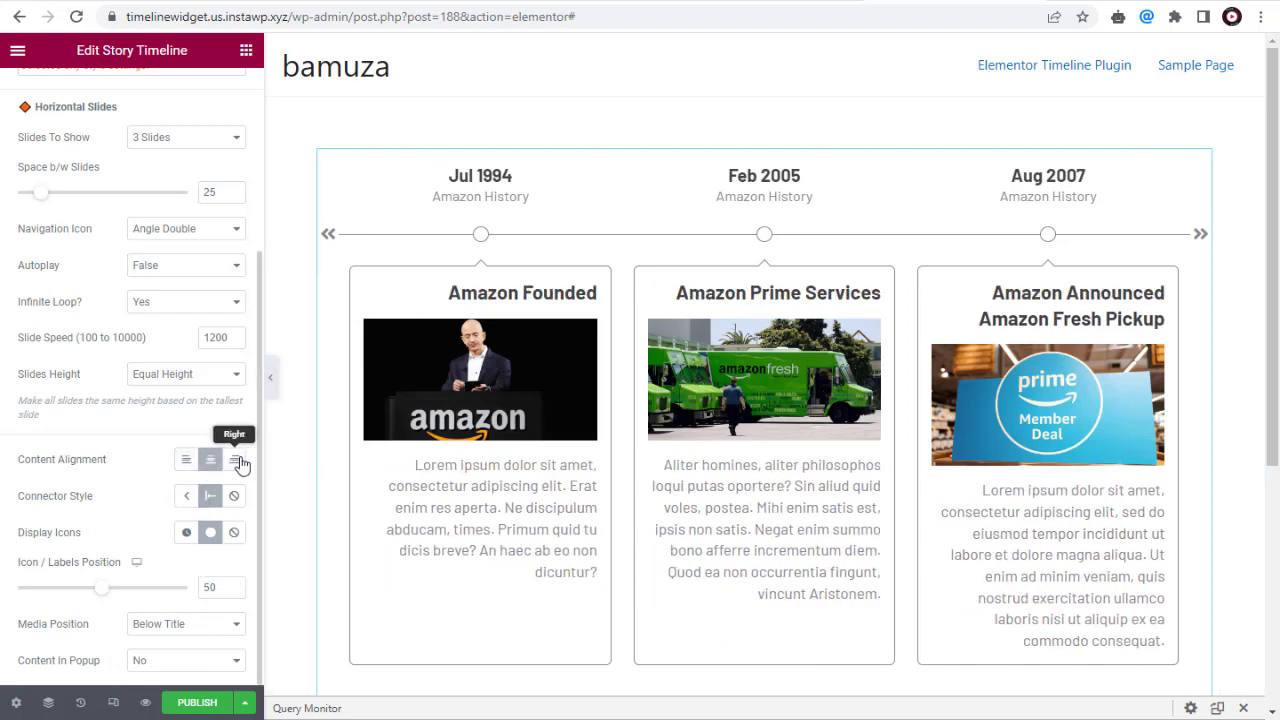
left_click(187, 461)
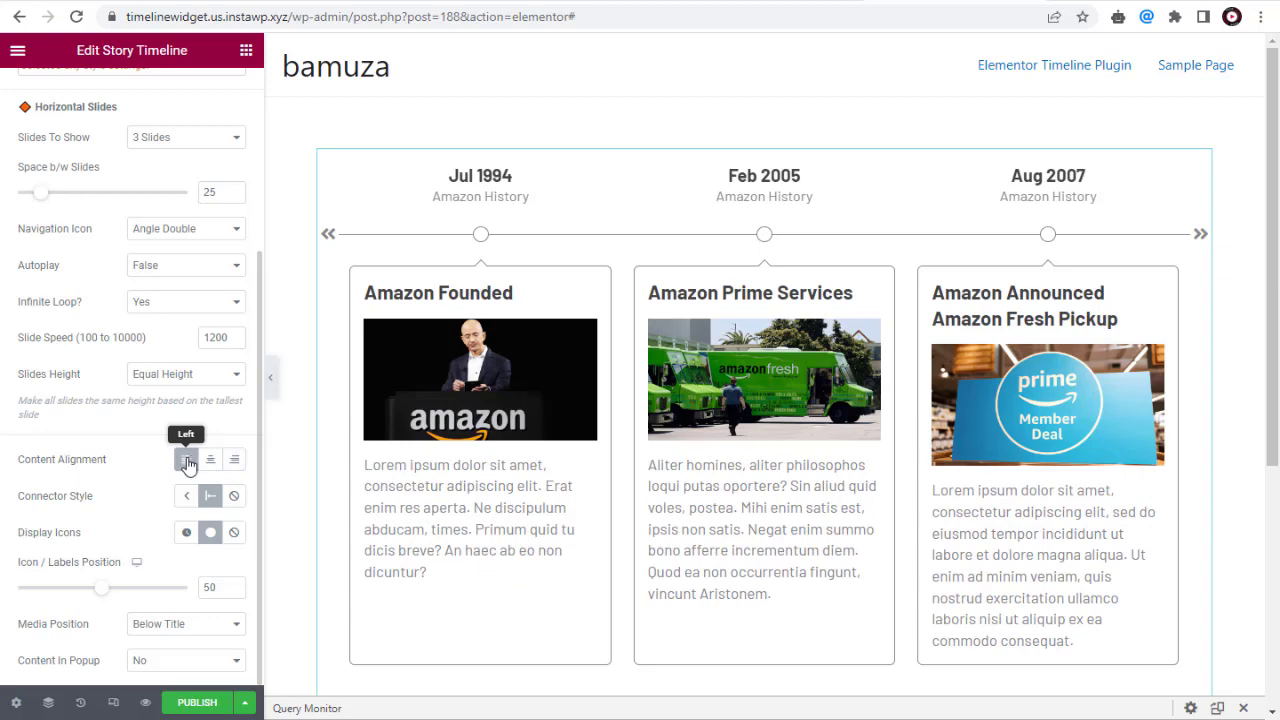
Try the arrow and no-connector styles, and set the Connector Style to Line
left_click(187, 497)
left_click(234, 497)
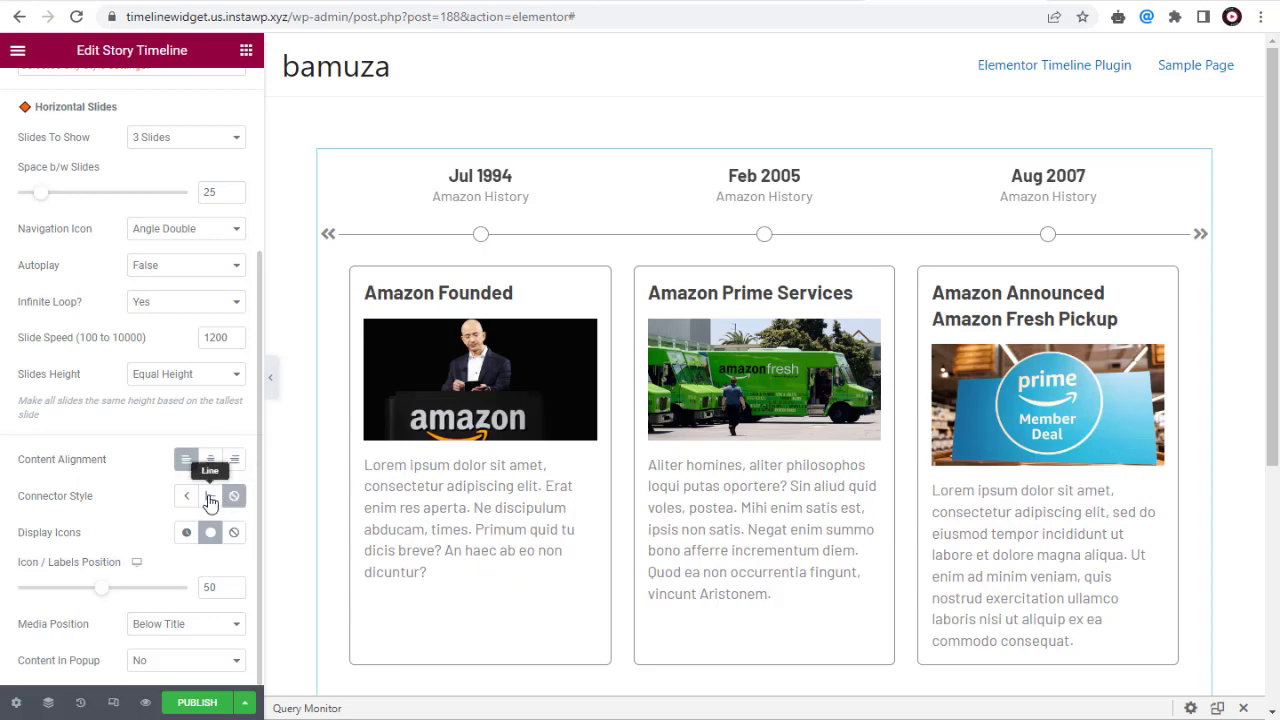
left_click(210, 497)
Compare the Dots and None options for Display Icons and set the timeline to show icons
left_click(186, 532)
left_click(210, 532)
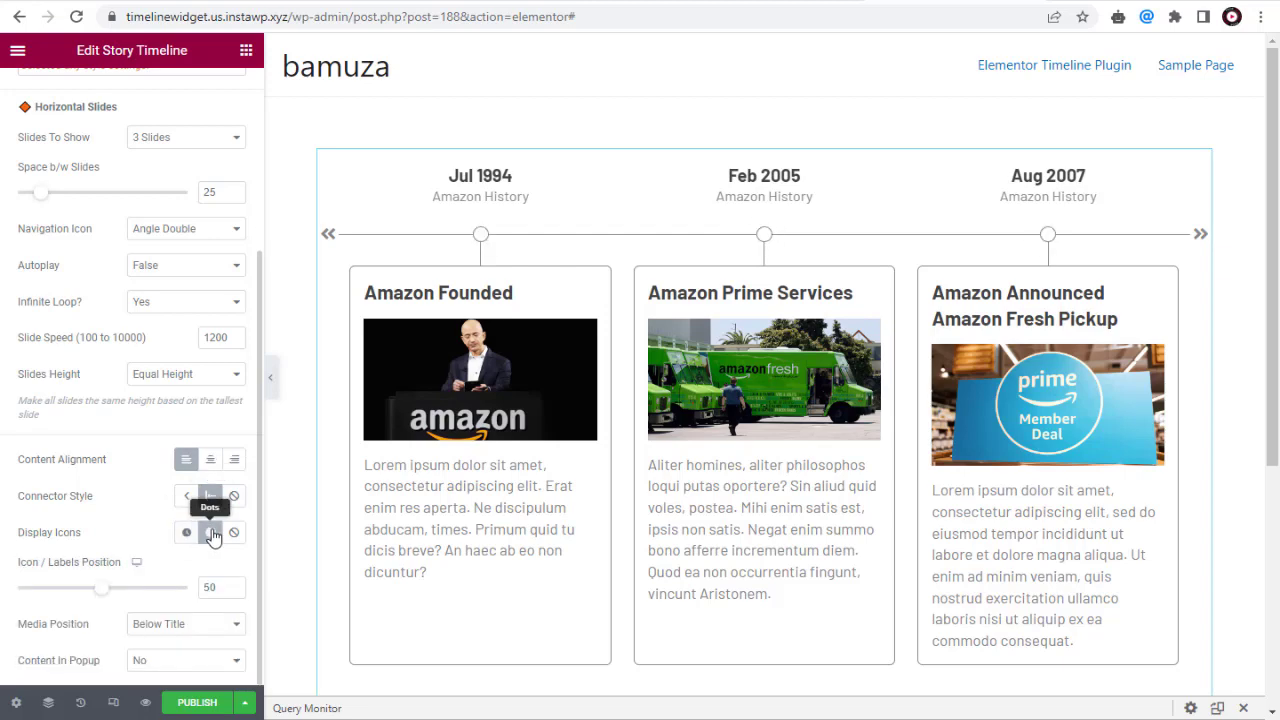
left_click(235, 533)
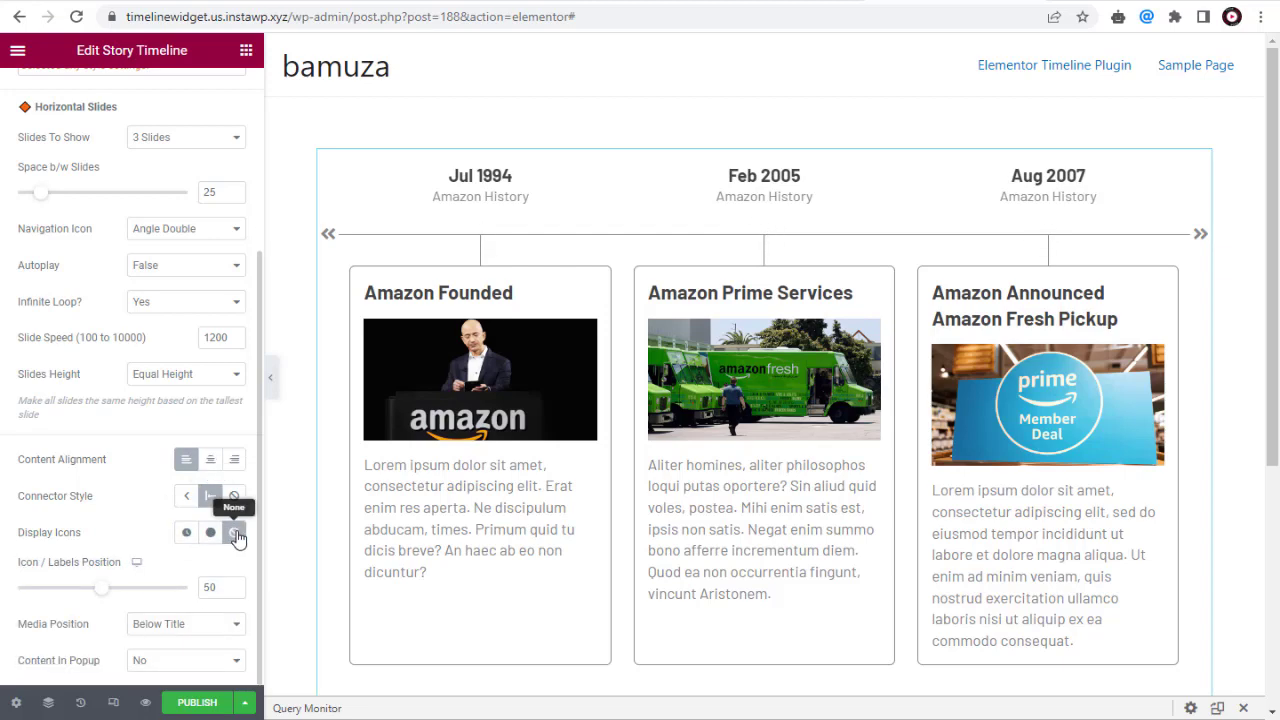
left_click(186, 532)
Replace the timeline's FontAwesome icon with the Clock icon from the icon library
scroll(180, 525, "down", 2)
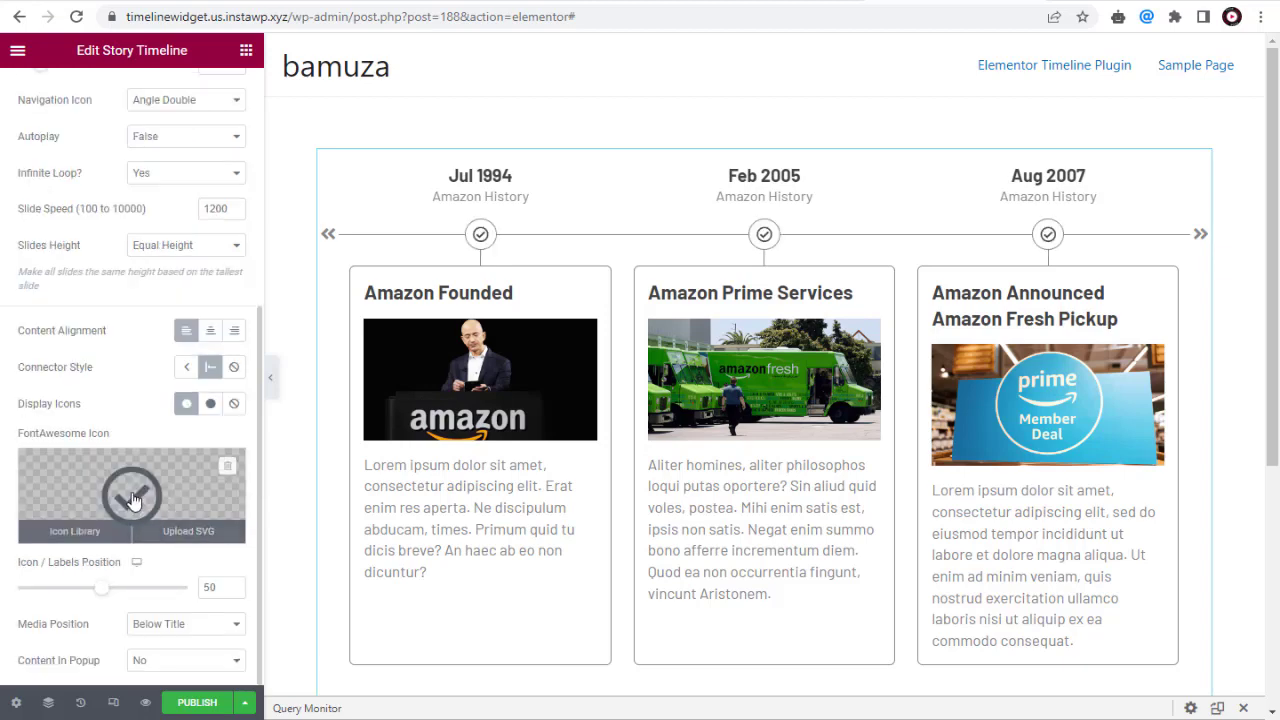
left_click(133, 500)
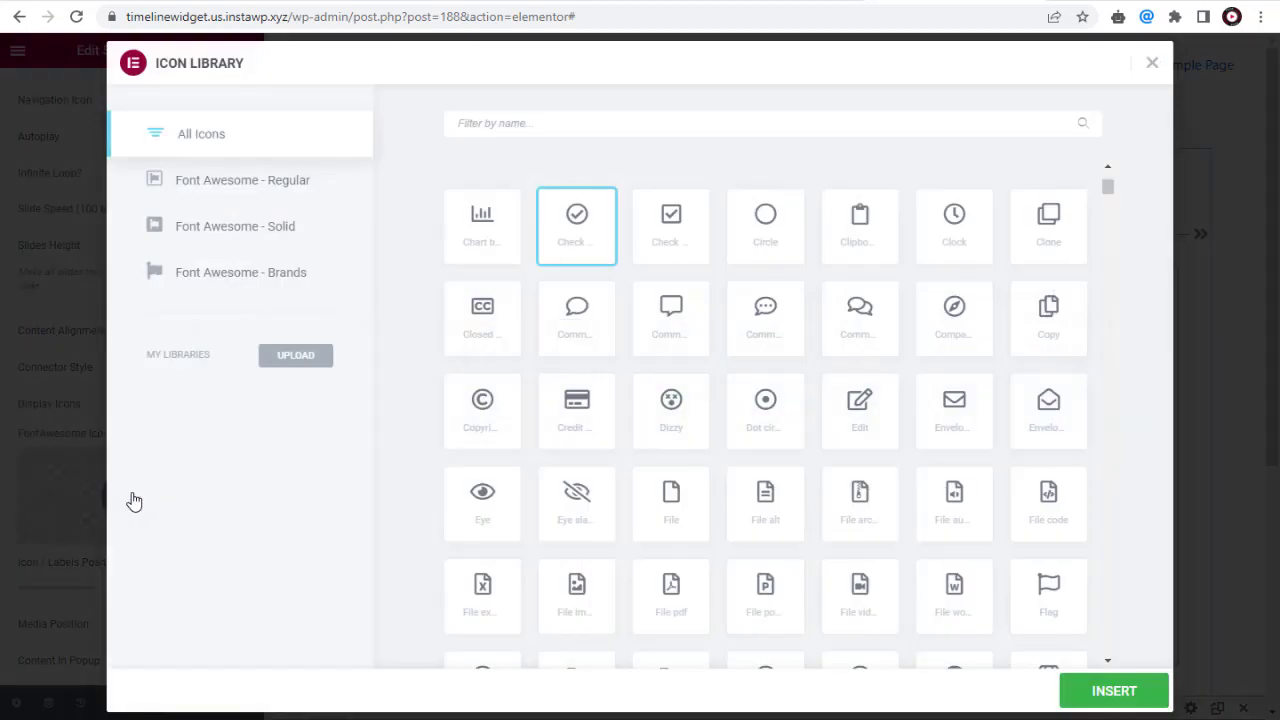
left_click(955, 240)
left_click(1095, 694)
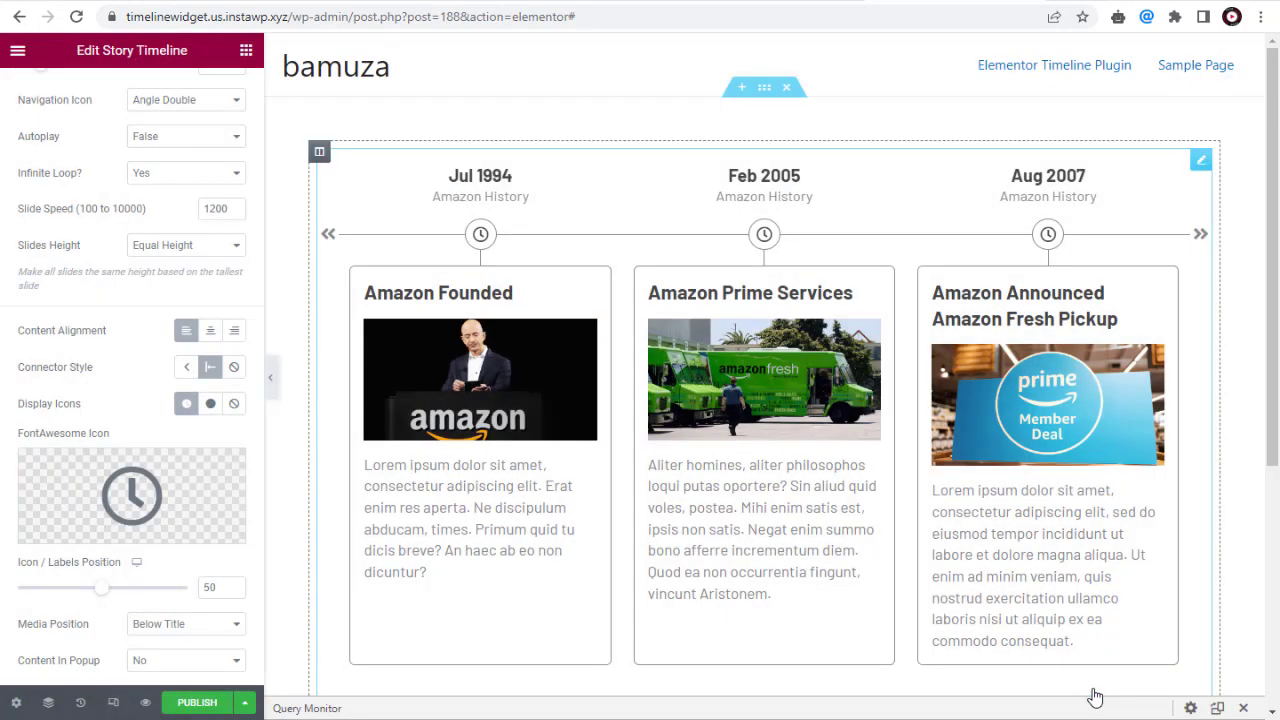
Try an Icon / Labels Position of 52 and clear the position value
left_click_drag(94, 594, 124, 597)
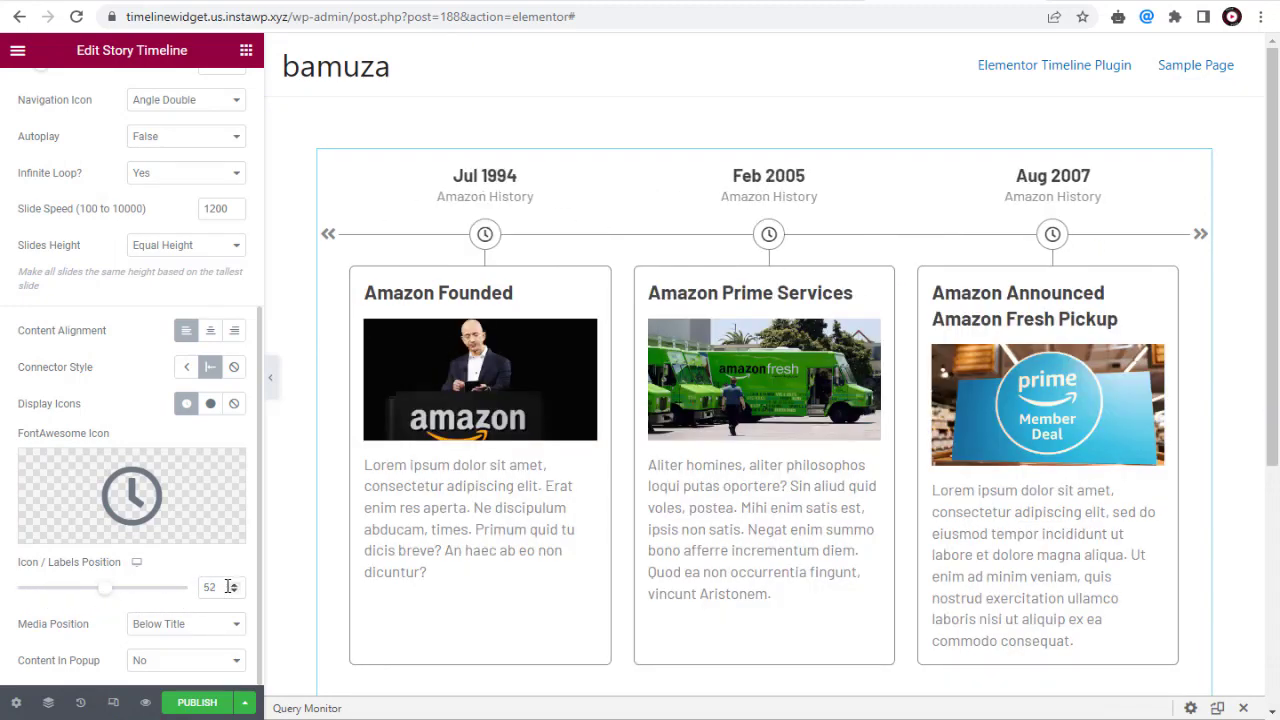
left_click_drag(228, 587, 186, 583)
key("BackSpace")
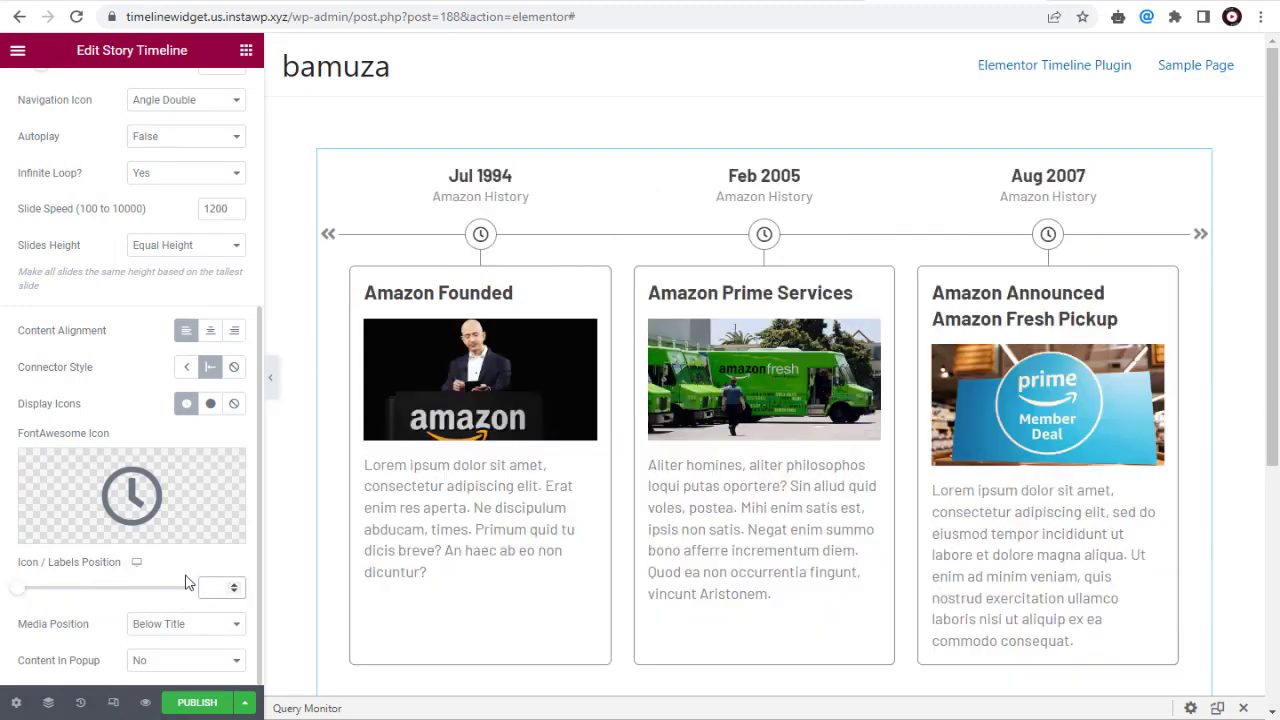
Preview the Top and Below Description media positions and return the media to Below Title
left_click(217, 626)
left_click(164, 645)
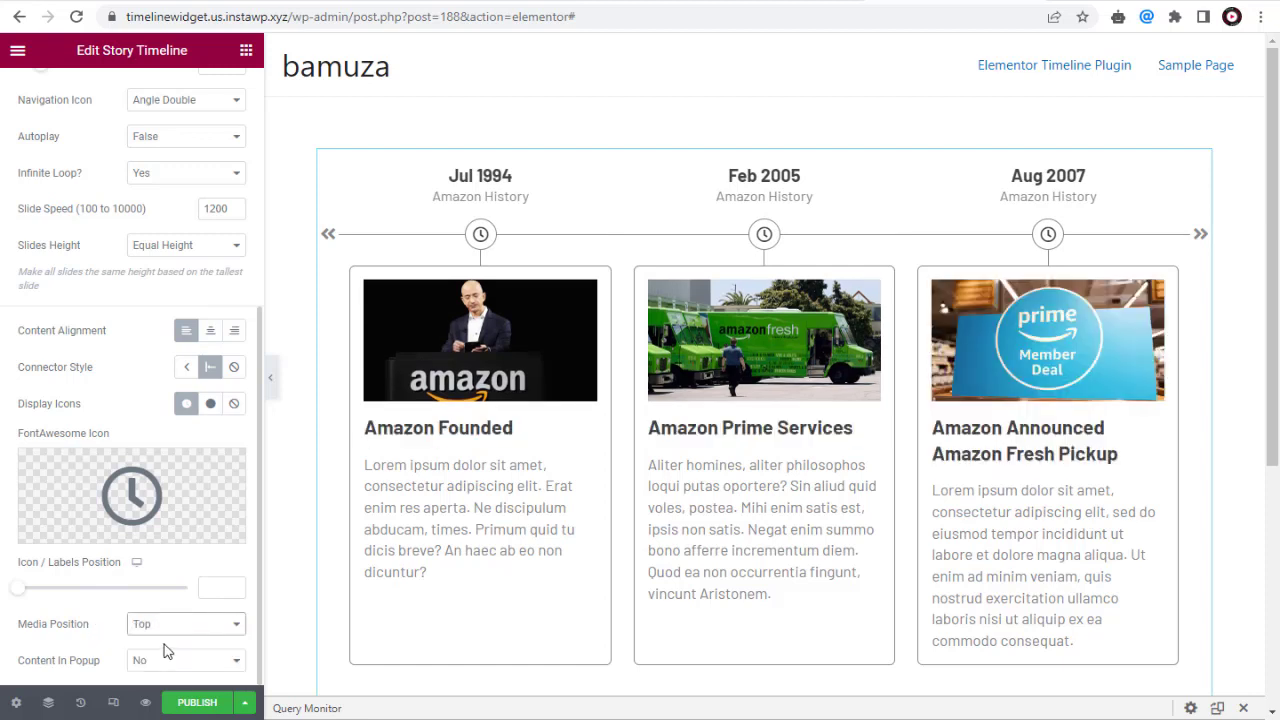
left_click(217, 626)
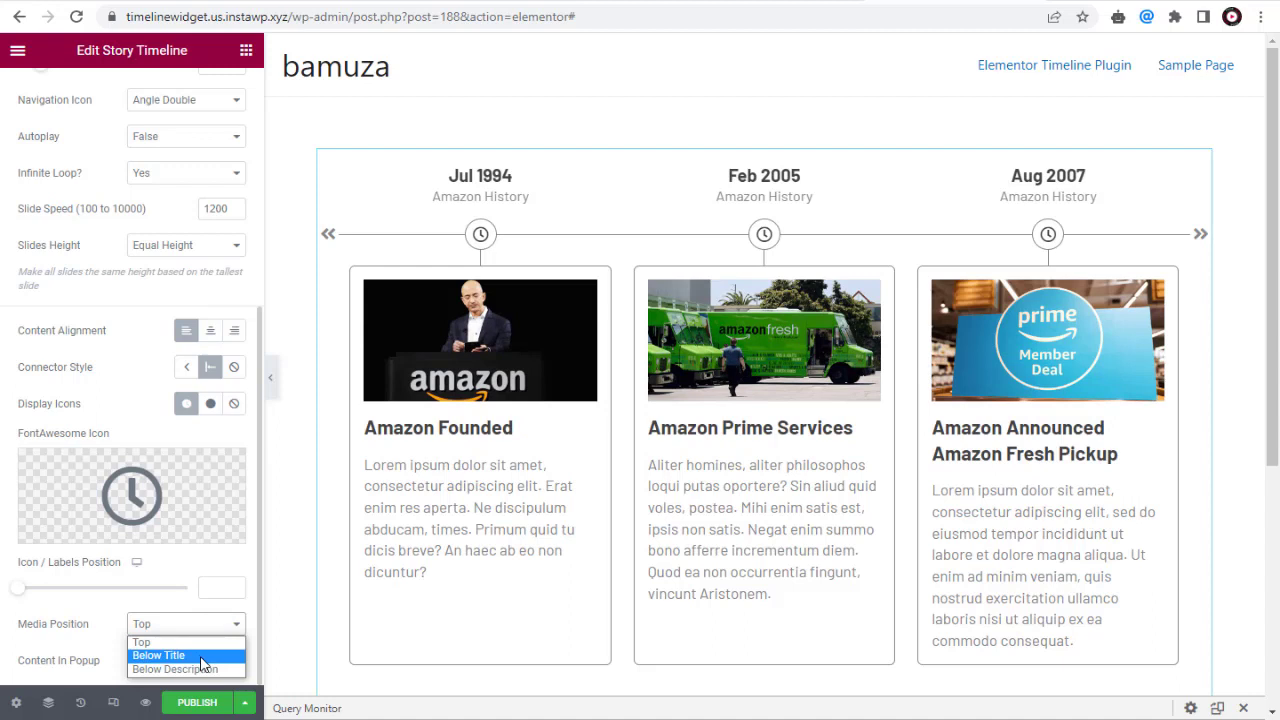
left_click(180, 655)
left_click(215, 626)
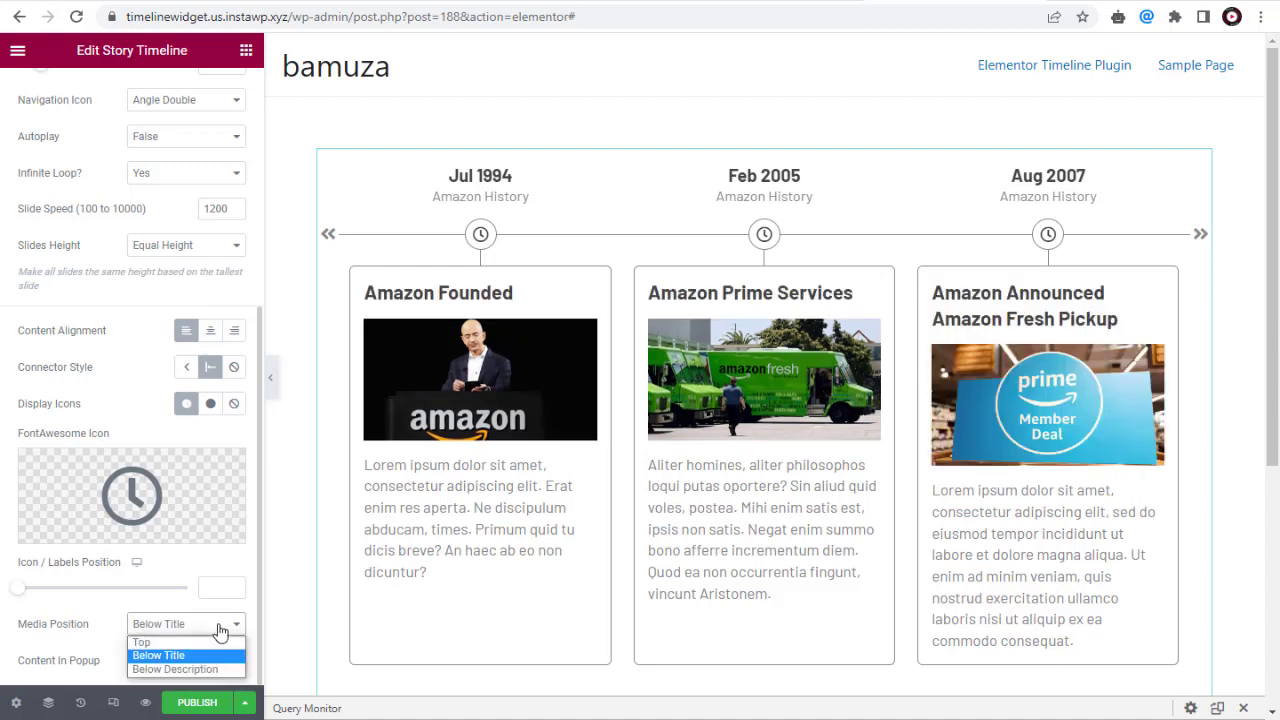
left_click(205, 669)
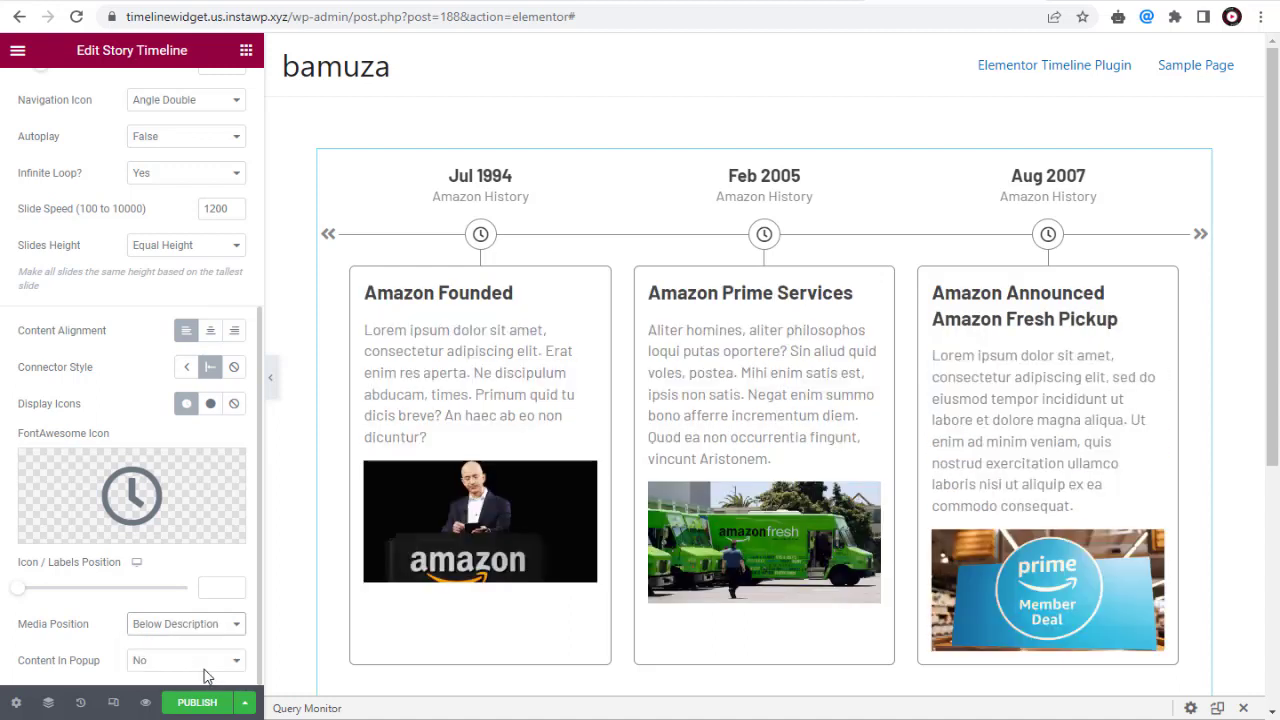
left_click(219, 626)
left_click(208, 658)
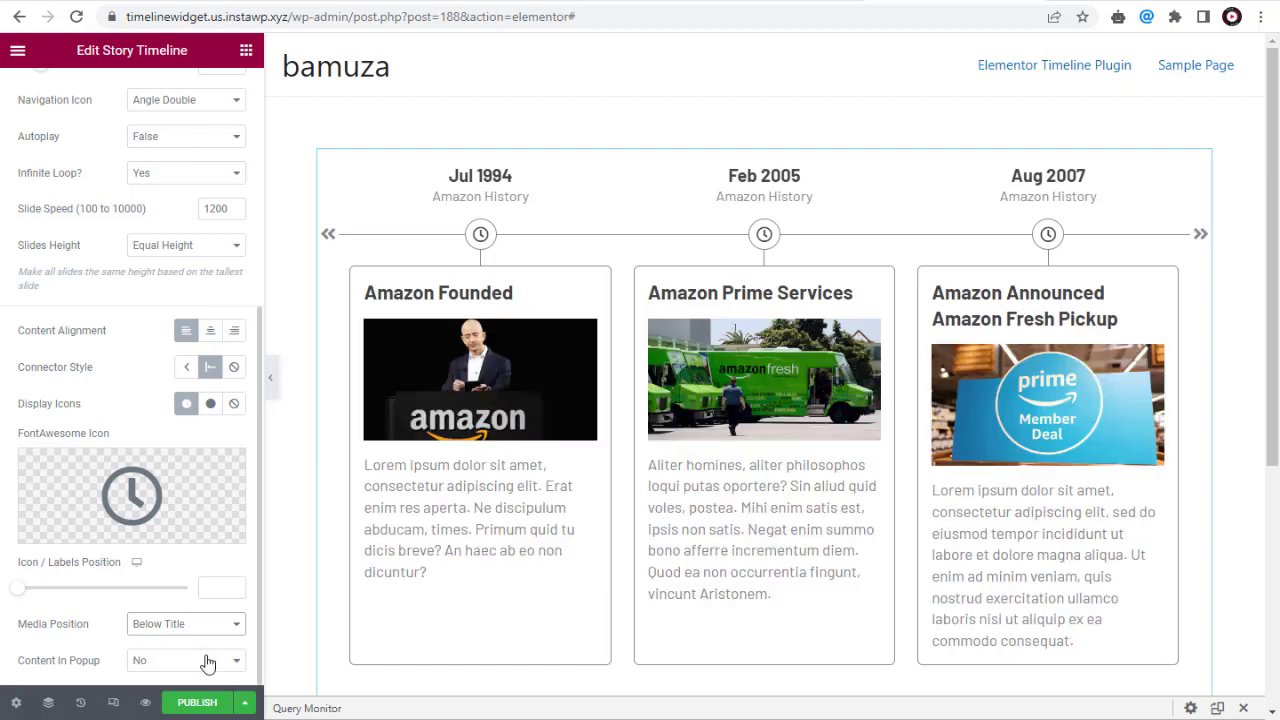
Preview Content In Popup set to Yes, return it to No, and publish the page
left_click(173, 664)
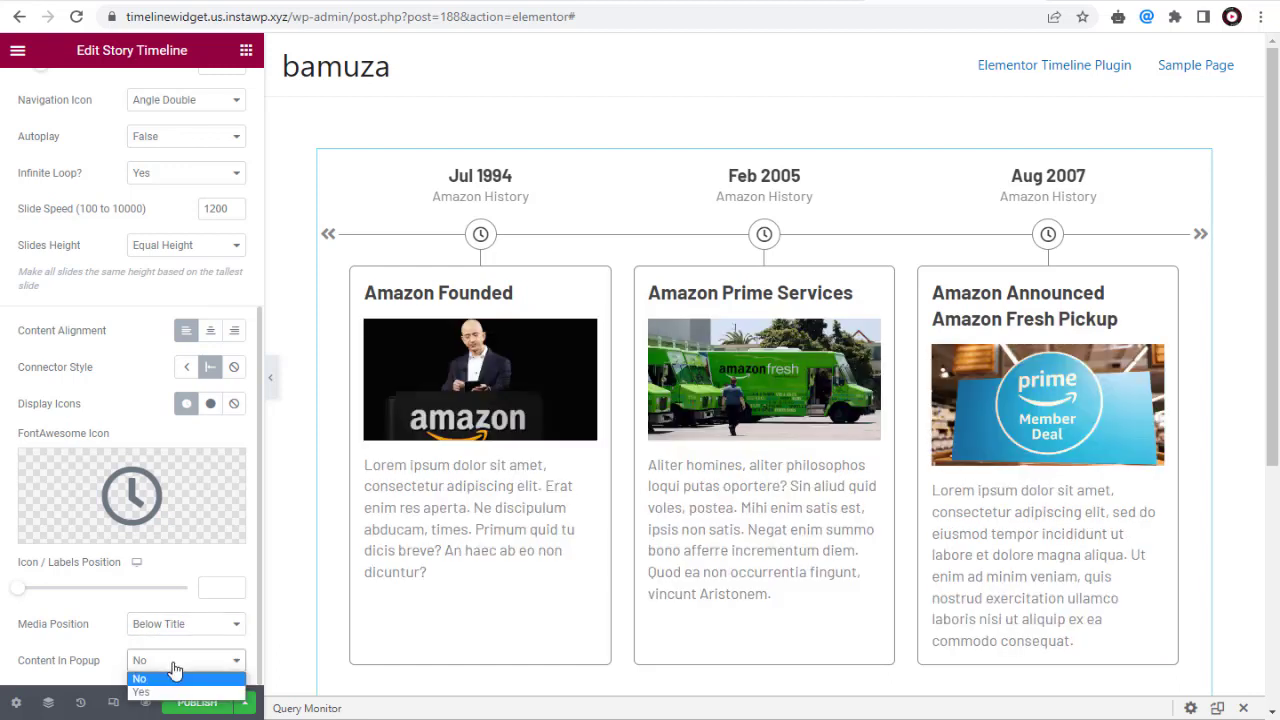
left_click(172, 692)
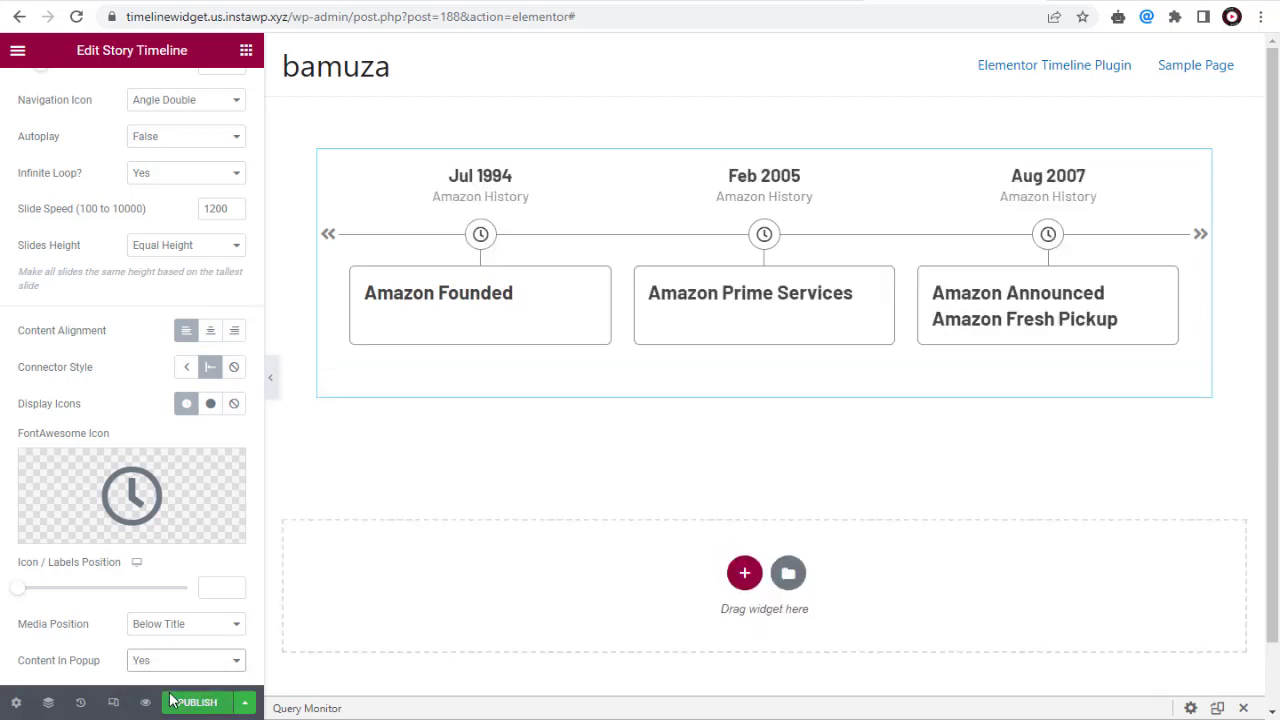
left_click(186, 662)
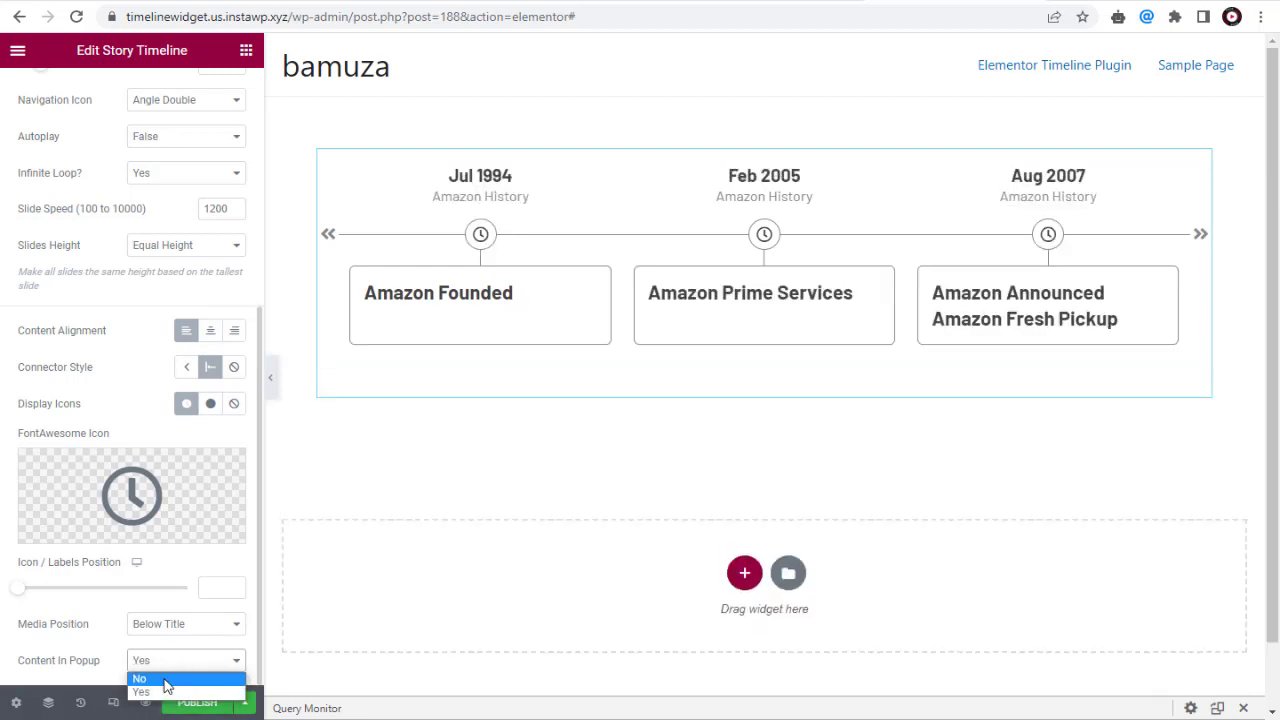
left_click(166, 678)
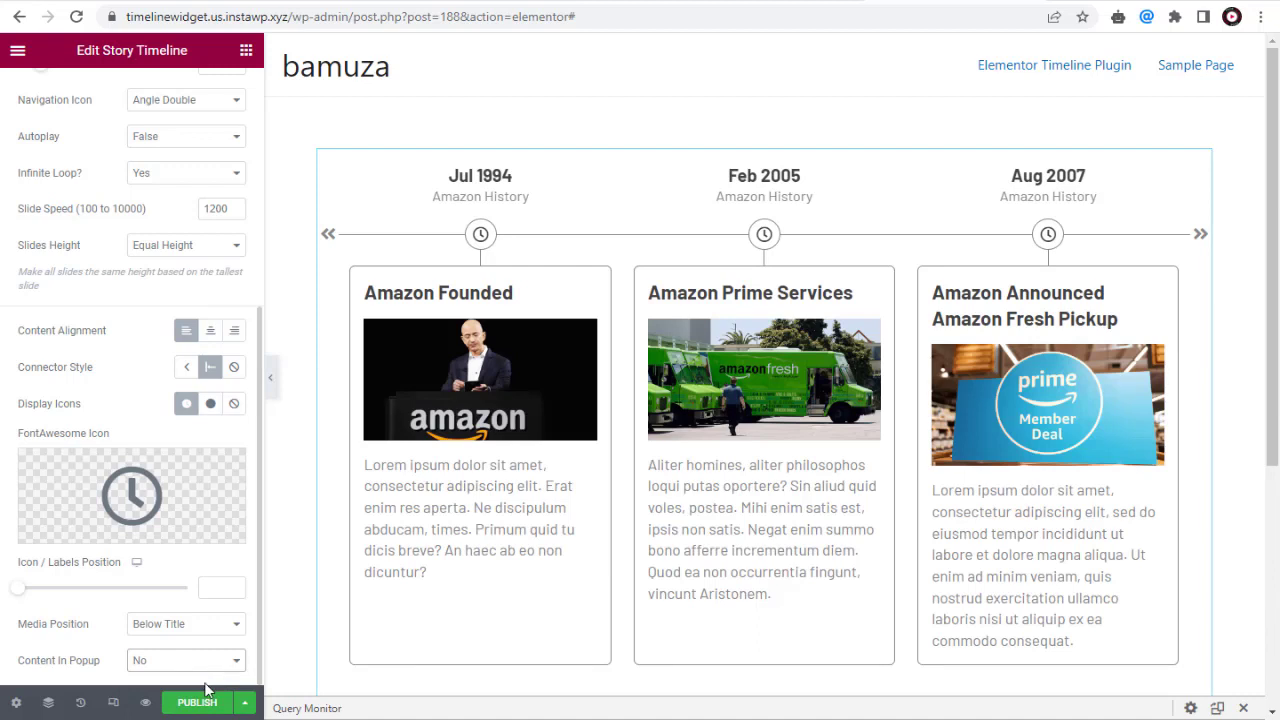
left_click(199, 703)
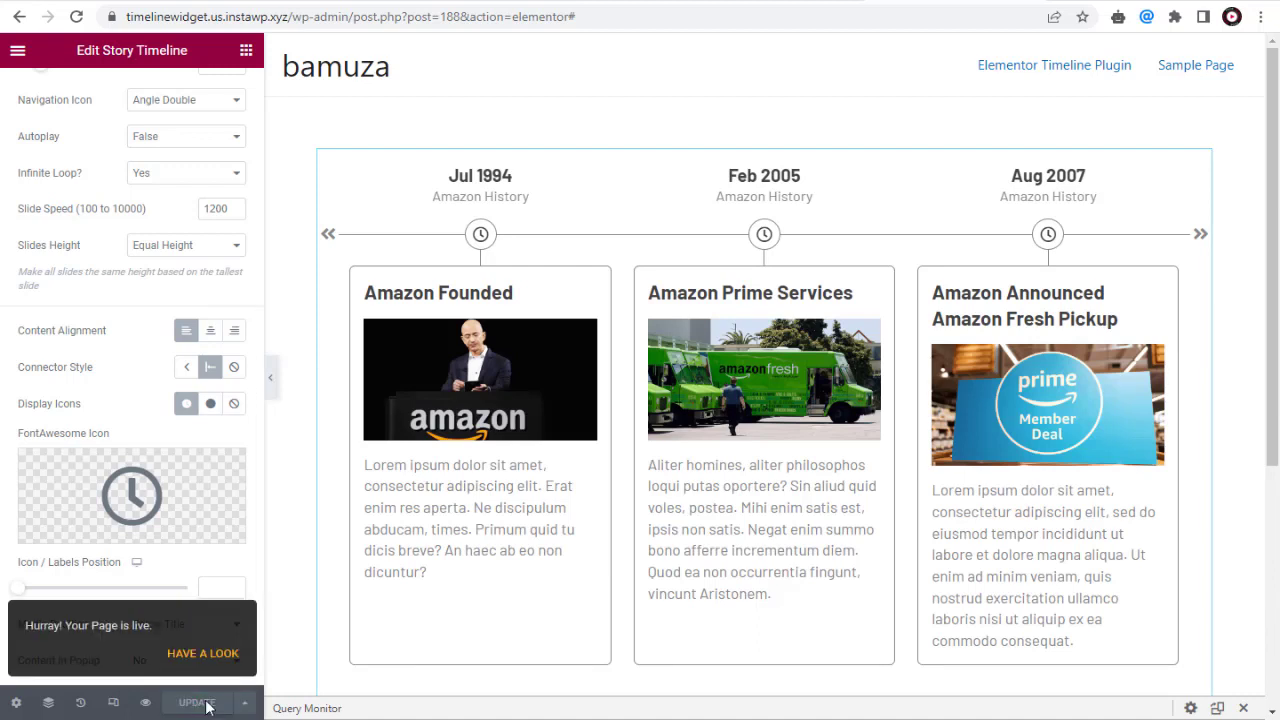
In the timeline's line style settings, set the line width to 3 and the line color to purple
scroll(132, 520, "up", 5)
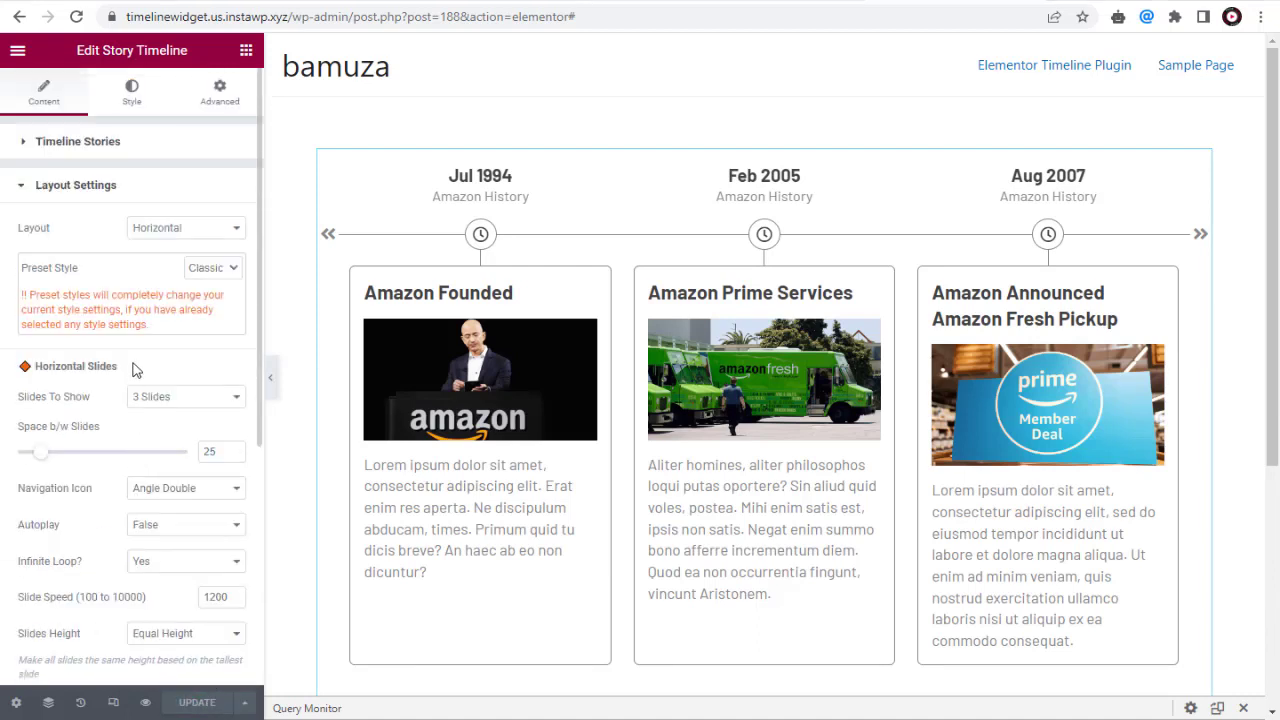
left_click(131, 110)
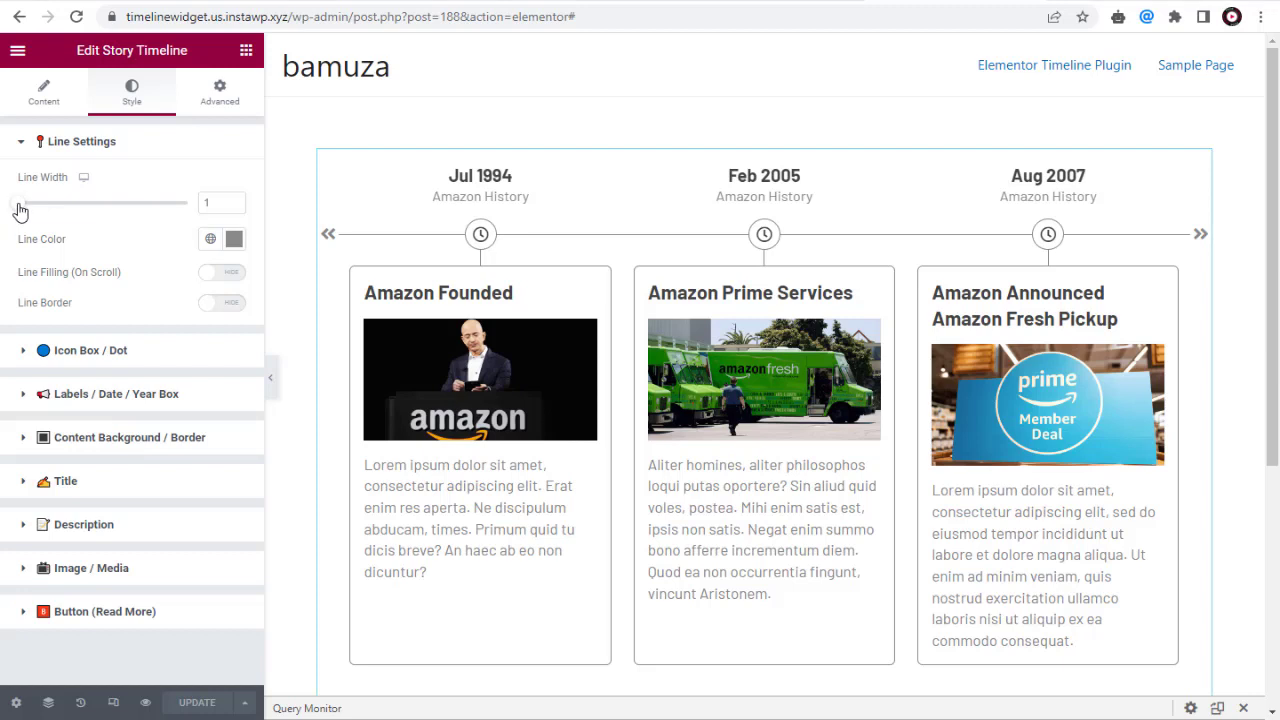
mouse_move(20, 210)
left_mouse_down()
mouse_move(38, 210)
mouse_move(26, 209)
left_mouse_up()
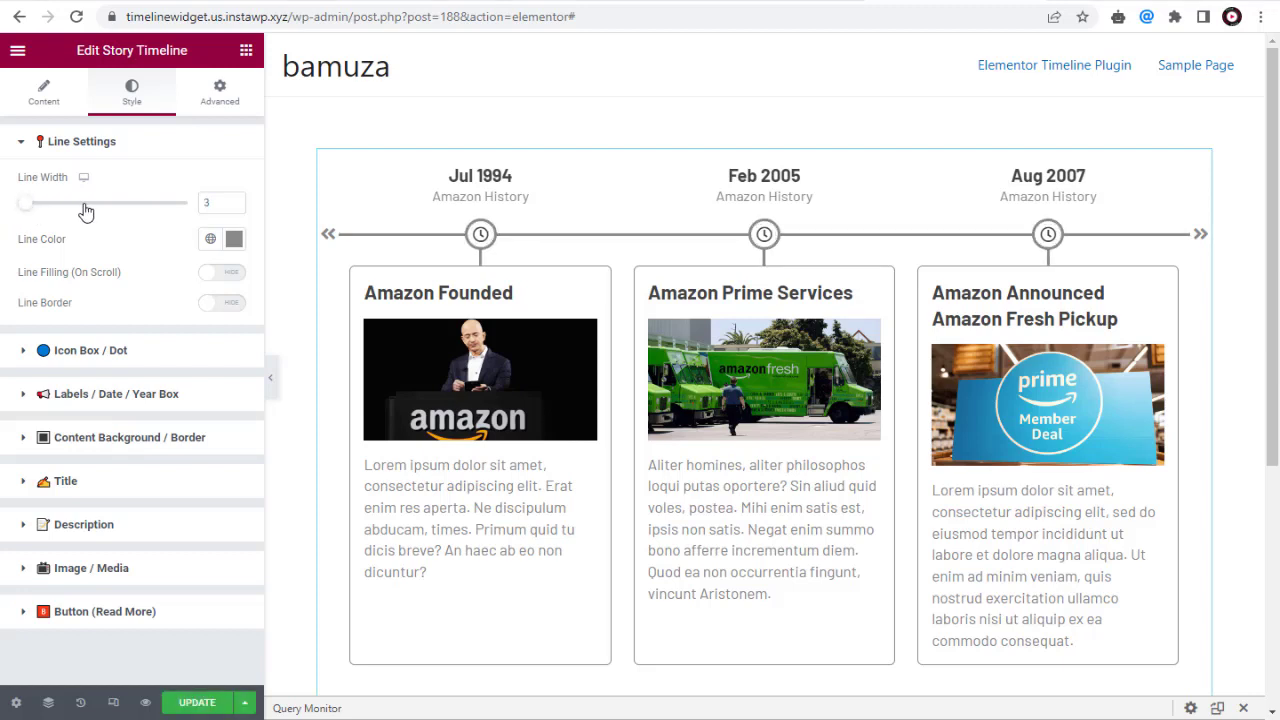
left_click(234, 241)
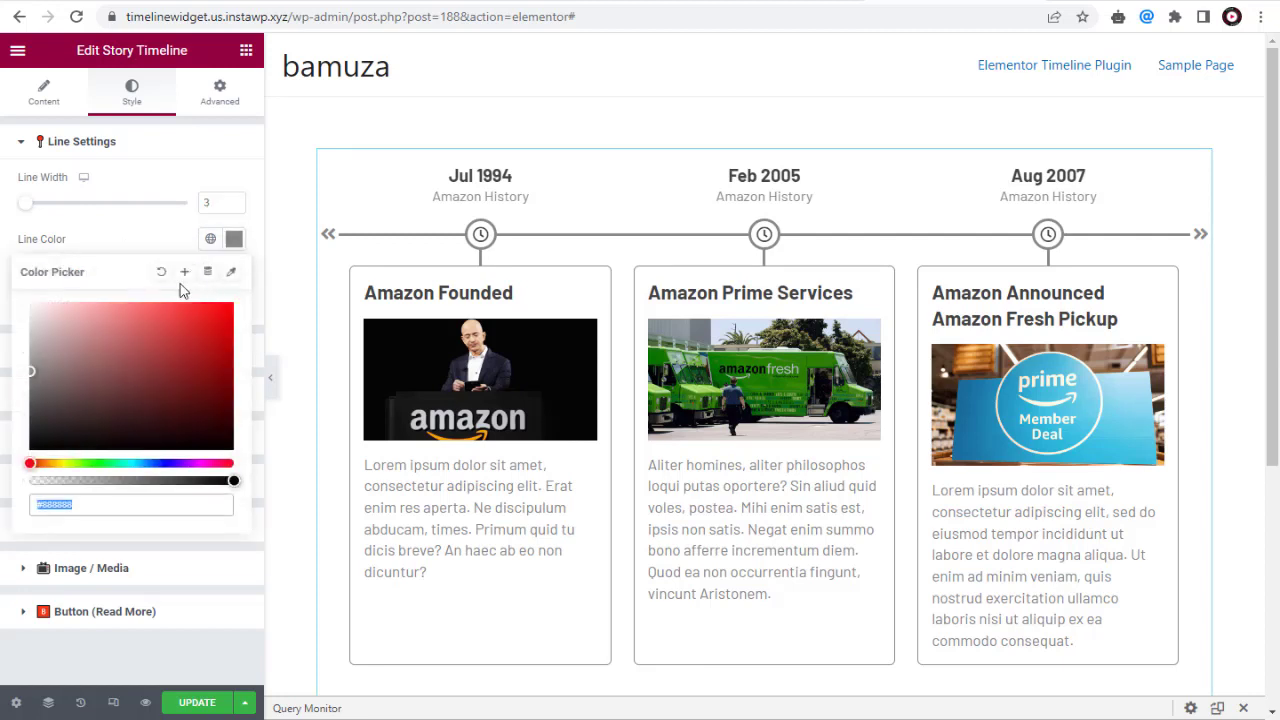
left_click(182, 463)
left_click(233, 312)
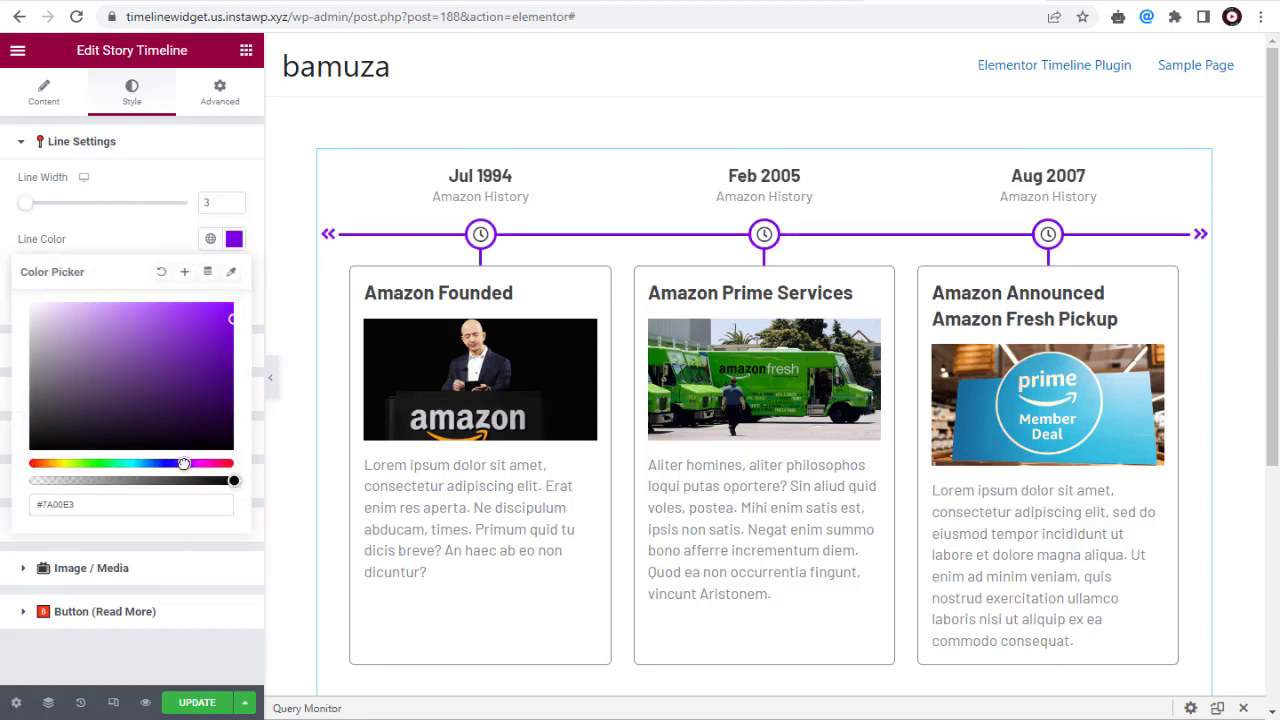
left_click(152, 234)
Try Line Filling (On Scroll) with a red filling color, test it by moving through the slides, and hide it again
left_click(222, 274)
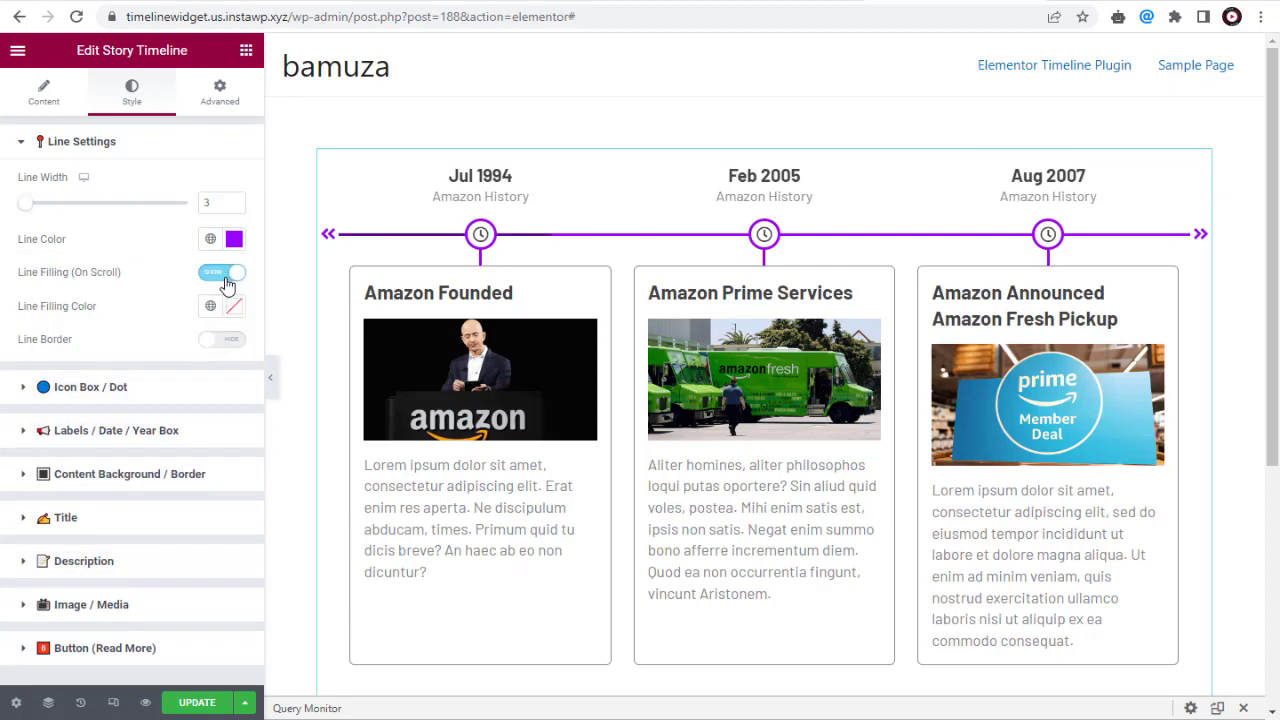
left_click(236, 312)
left_click_drag(142, 377, 234, 384)
left_click(478, 368)
left_click(1200, 234)
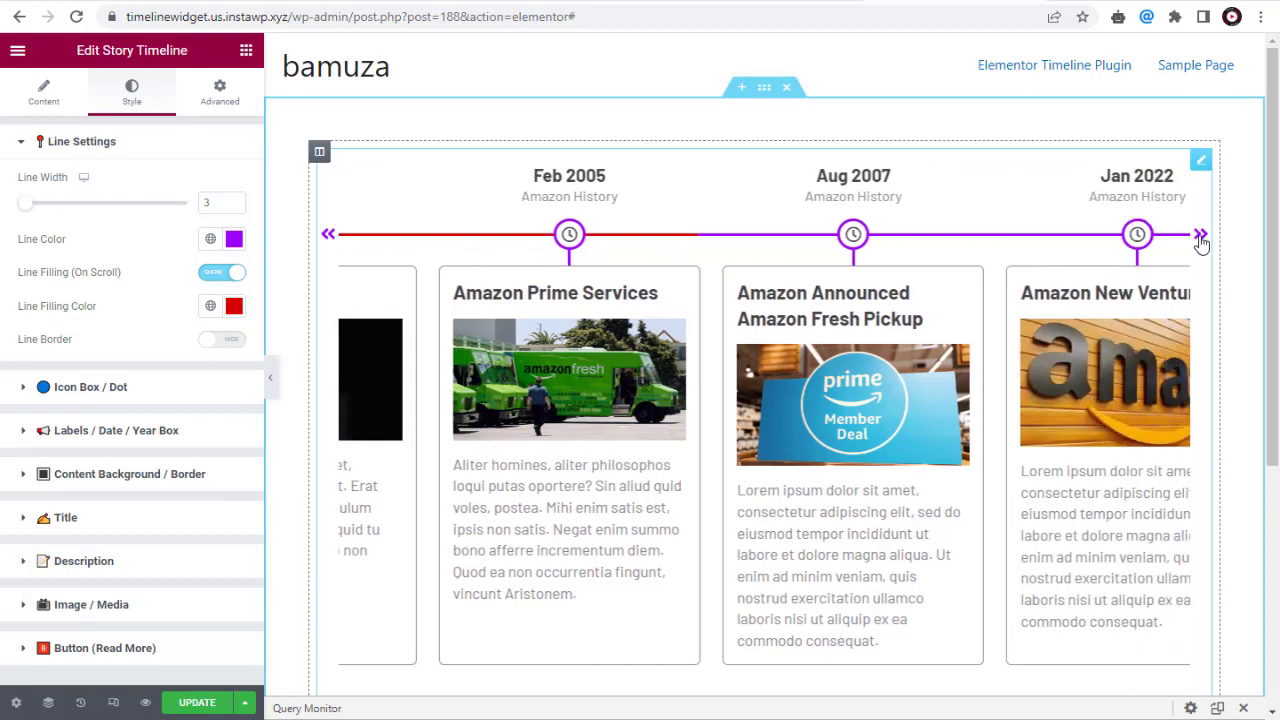
left_click(331, 240)
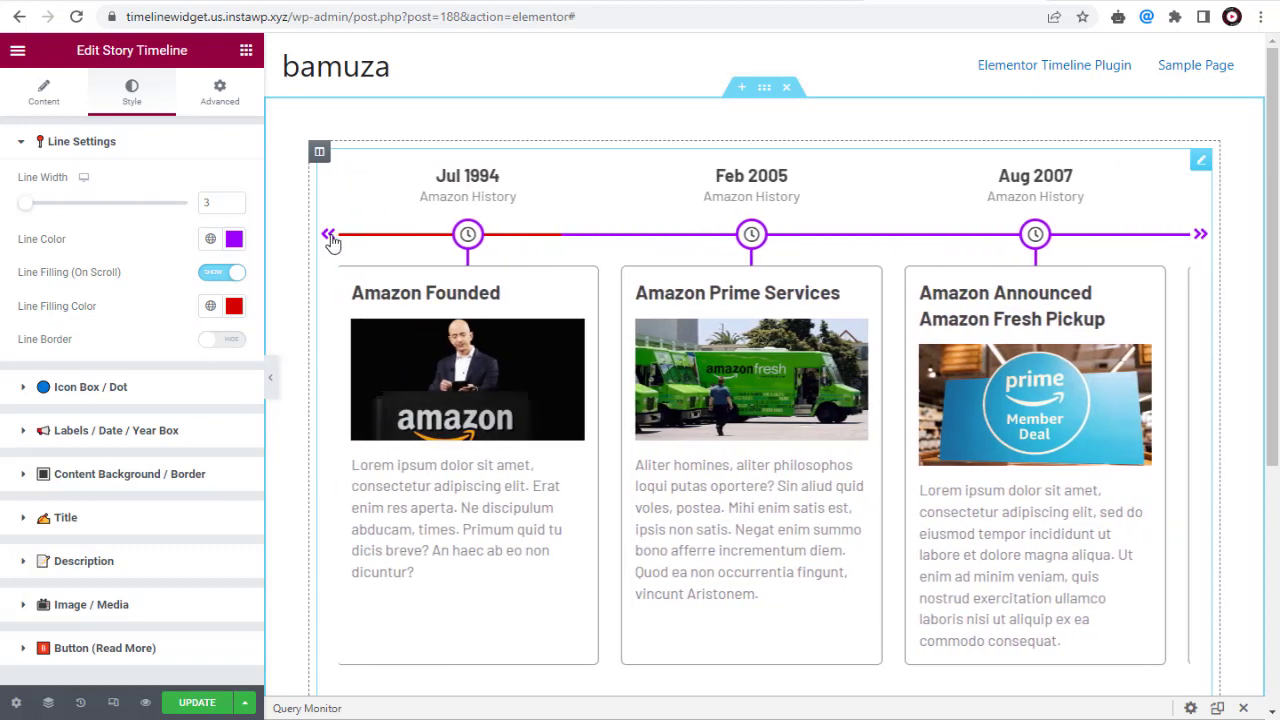
left_click(232, 273)
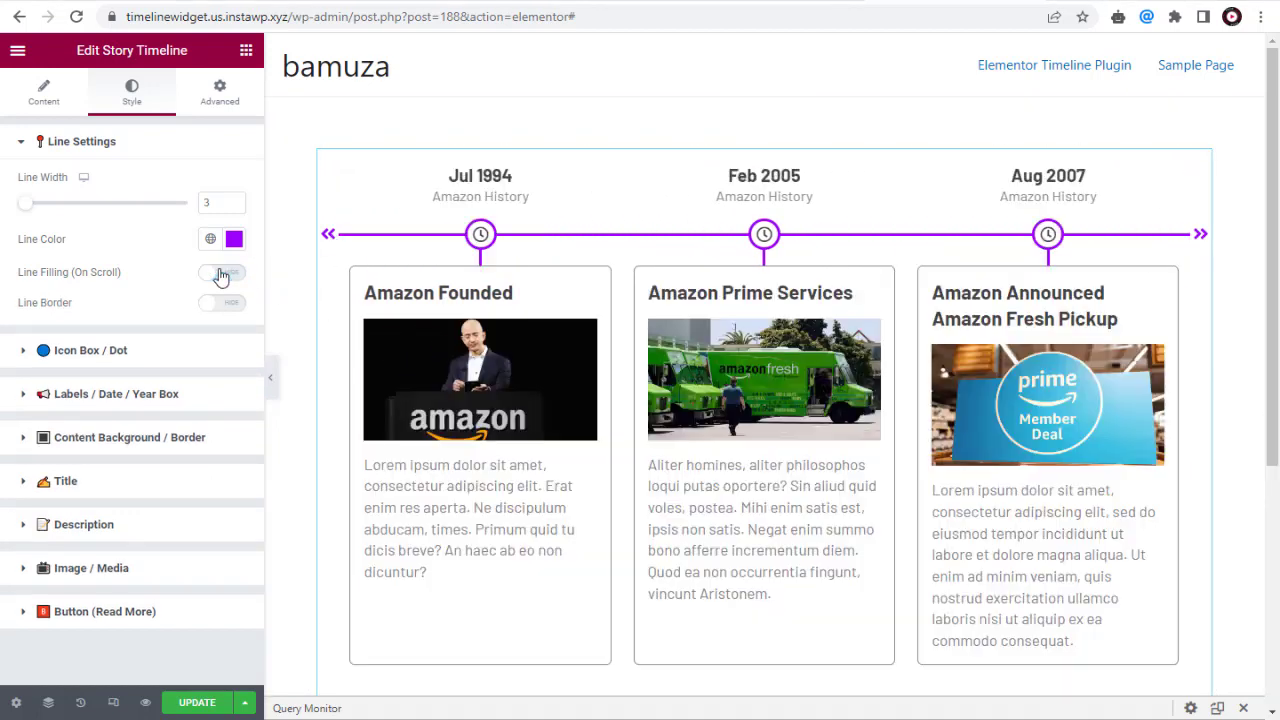
Show the timeline's line border and try the Dashed and Dotted border styles
left_click(232, 303)
left_click(231, 340)
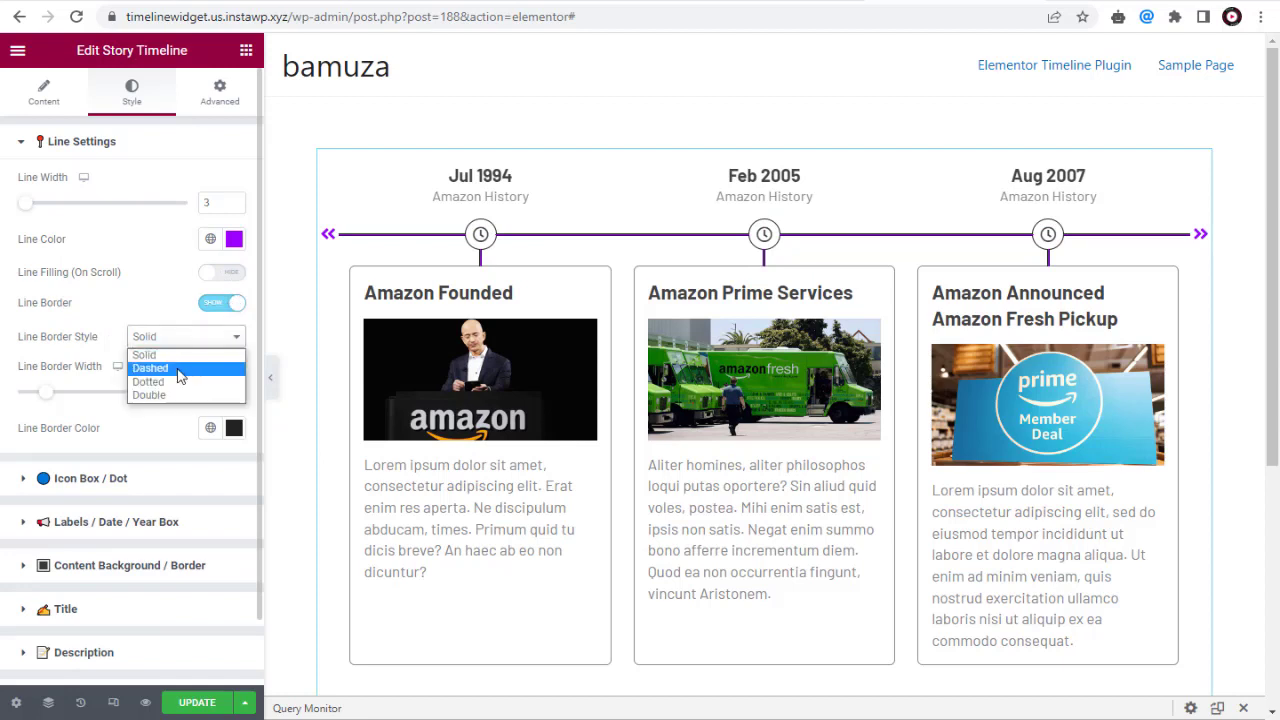
left_click(179, 372)
left_click(214, 338)
left_click(183, 384)
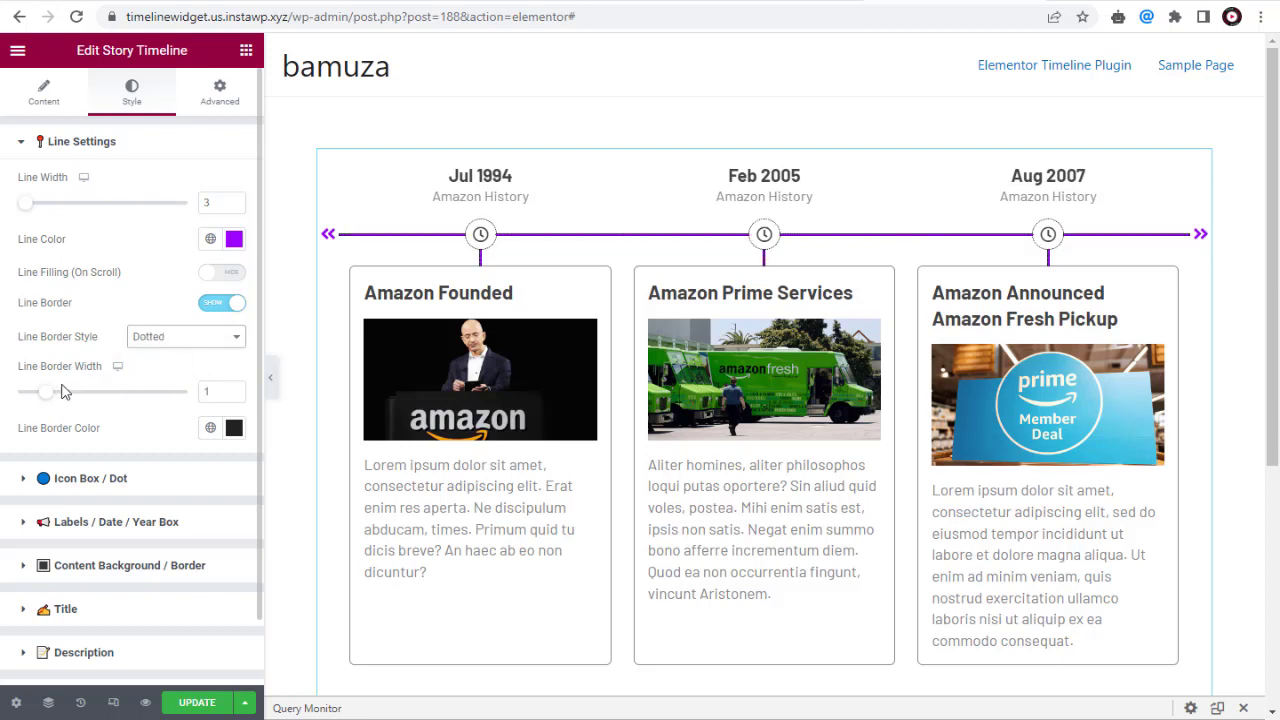
Try a red line border color and a different border width, and hide the line border
mouse_move(43, 396)
left_mouse_down()
mouse_move(94, 400)
mouse_move(48, 394)
left_mouse_up()
left_click(233, 428)
left_click(220, 234)
left_click(124, 434)
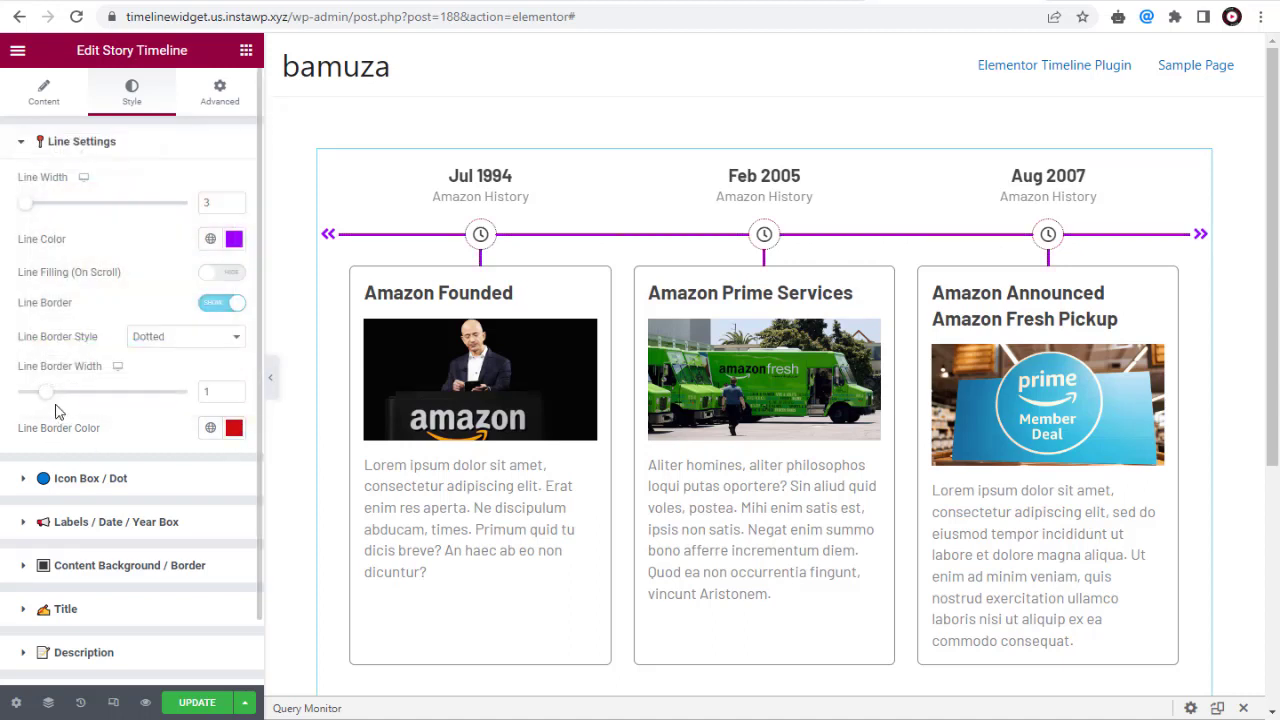
mouse_move(46, 394)
left_mouse_down()
mouse_move(100, 399)
mouse_move(63, 400)
left_mouse_up()
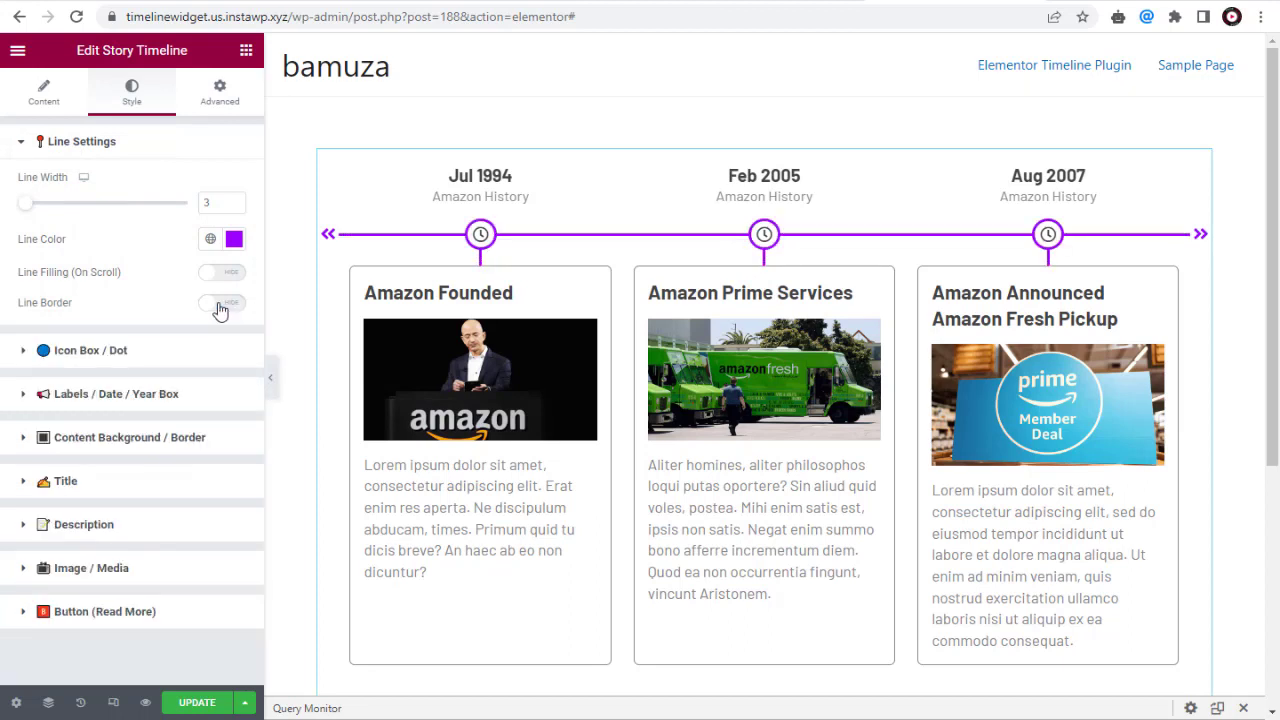
Set the Icon / Dot Background of the timeline's icon boxes to light pink
left_click(22, 352)
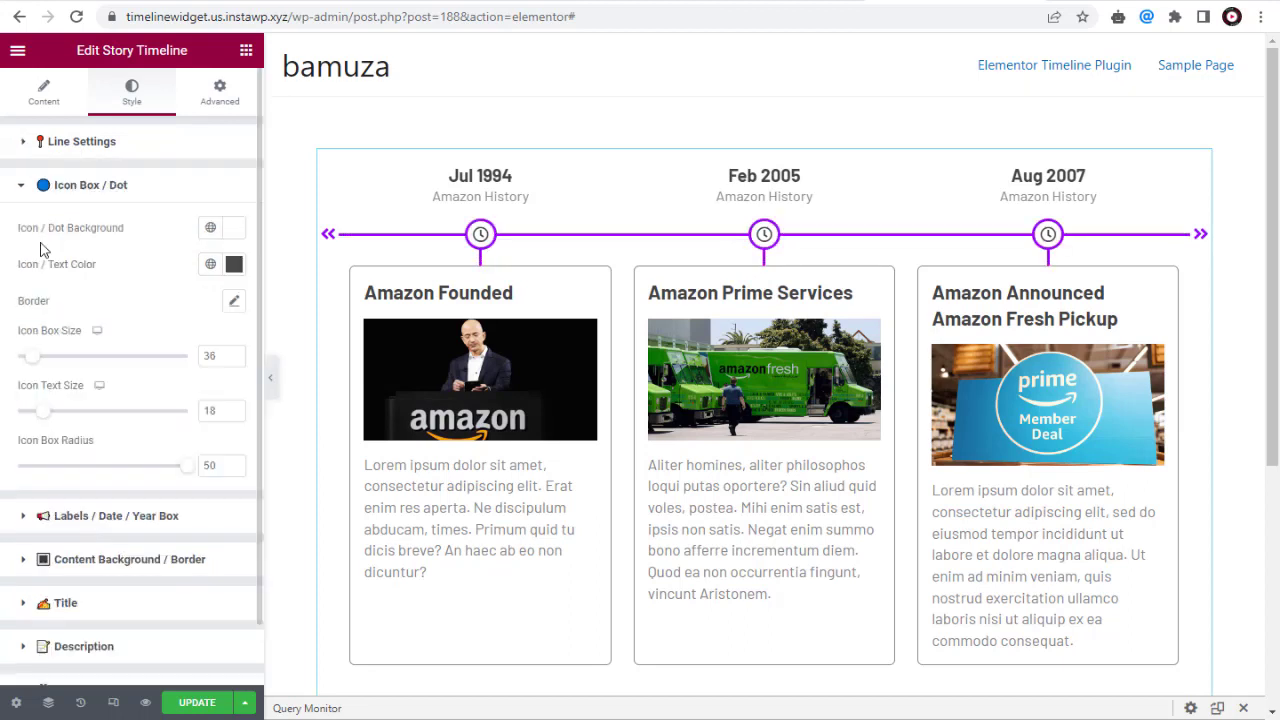
left_click(233, 228)
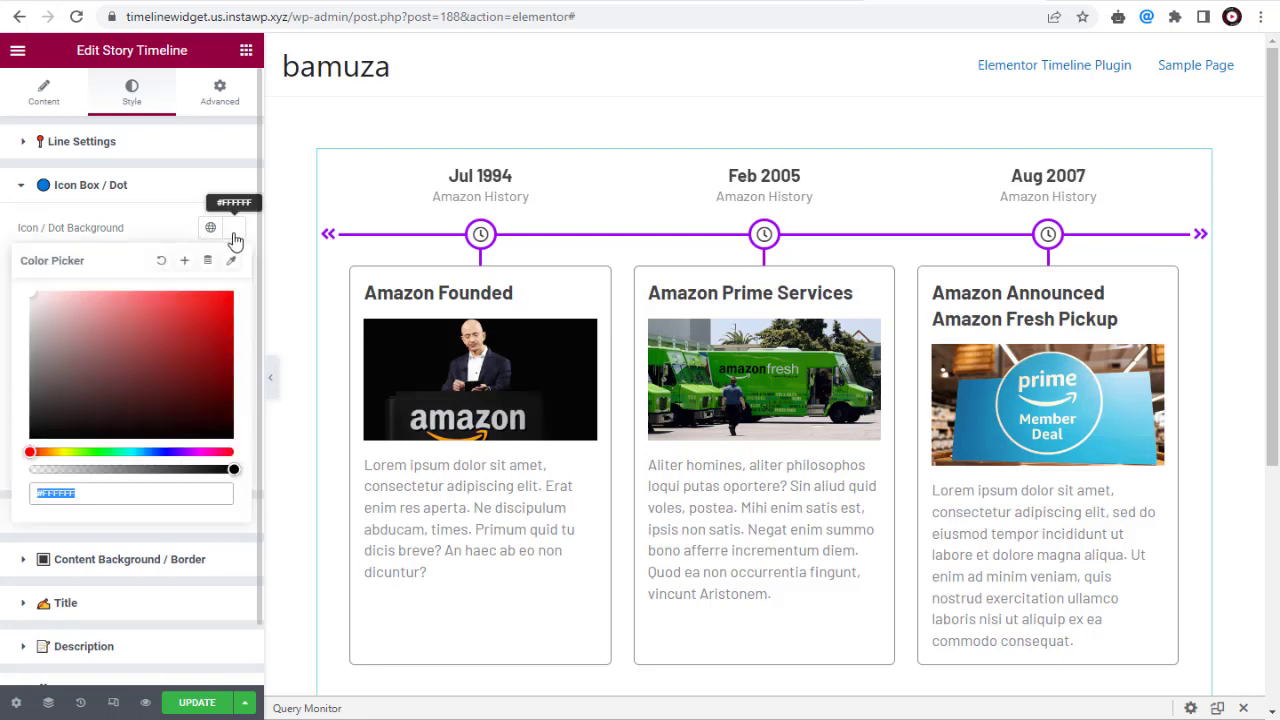
left_click(188, 452)
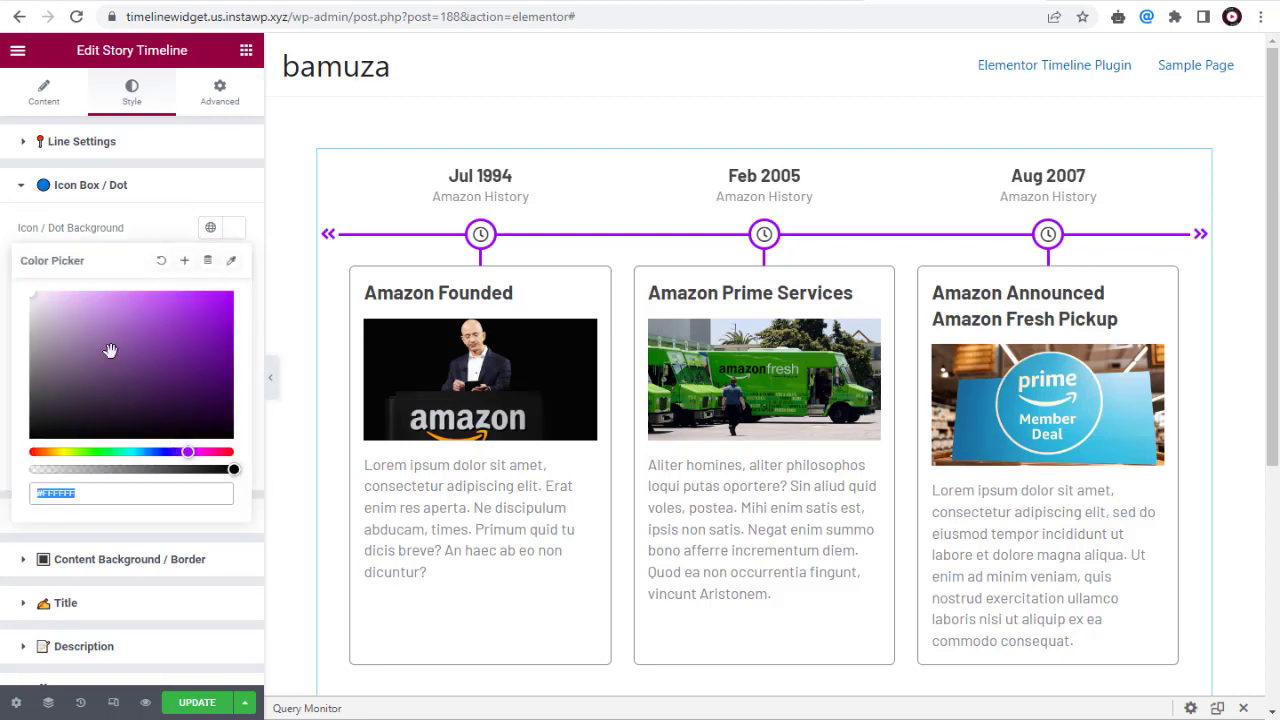
left_click_drag(109, 345, 70, 285)
left_click(122, 214)
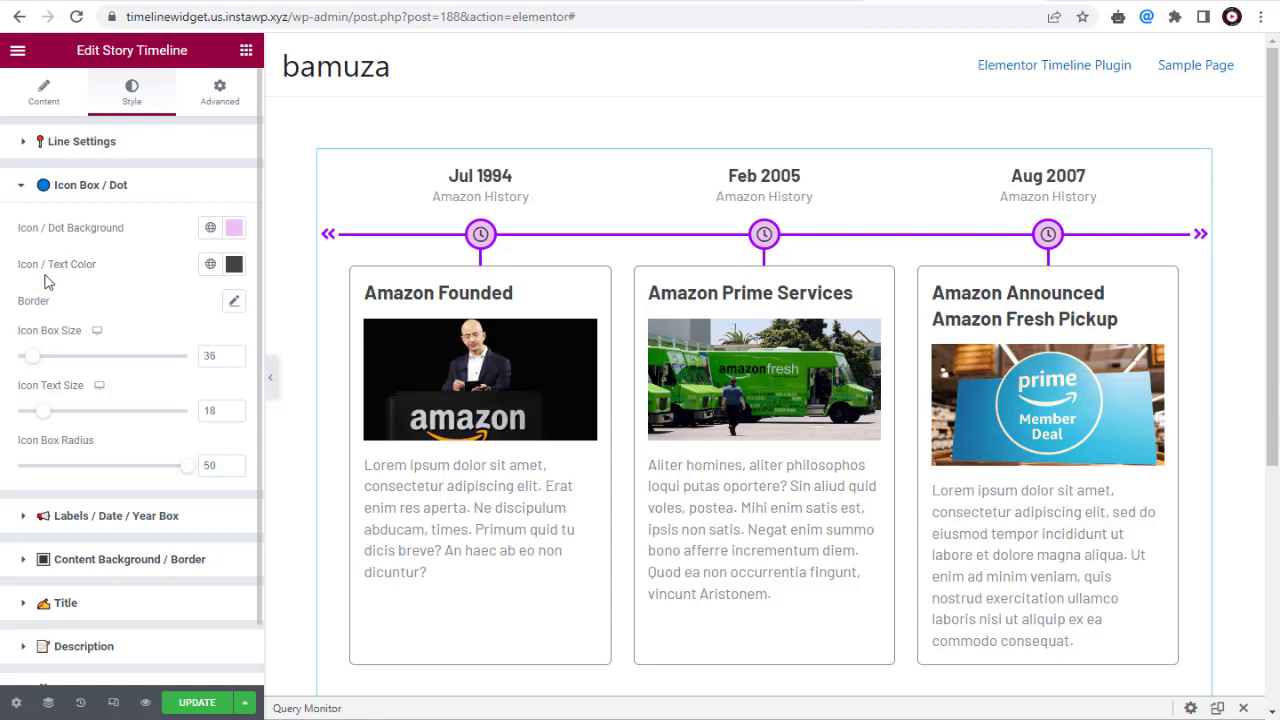
Set the Icon / Text Color of the timeline's clock icons to purple
left_click(233, 264)
left_click(186, 489)
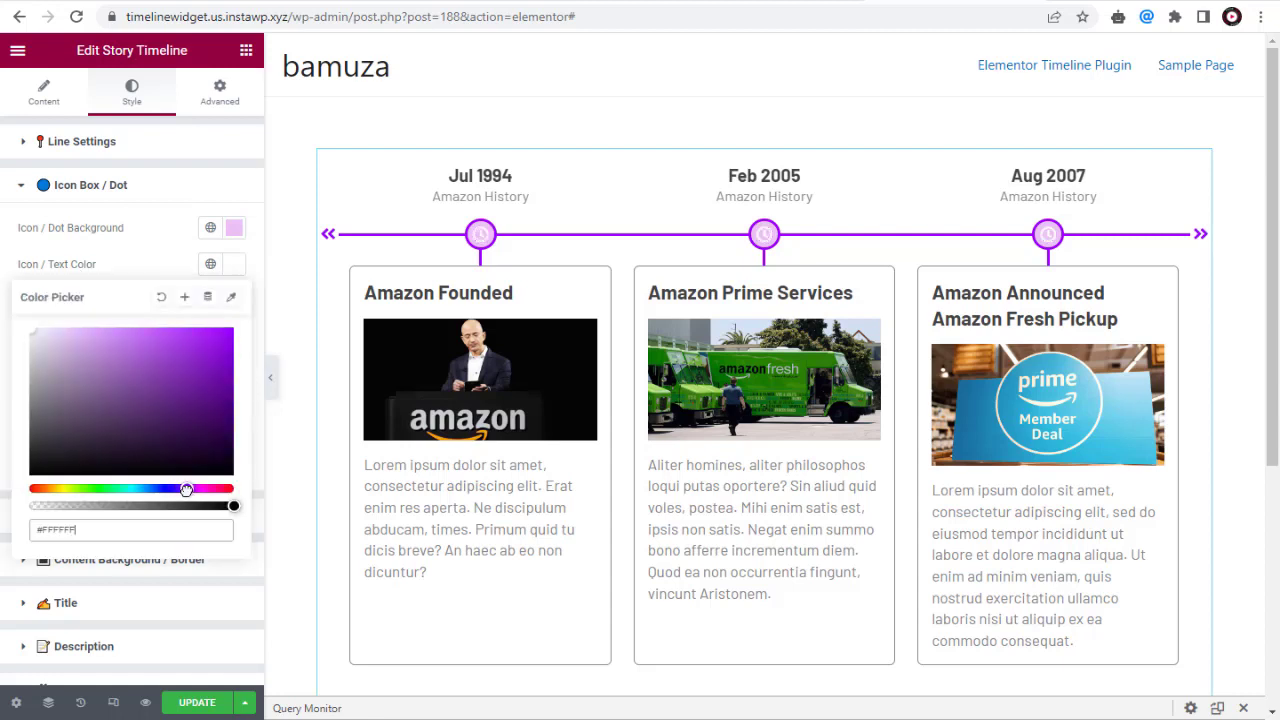
left_click_drag(214, 391, 256, 337)
left_click(132, 262)
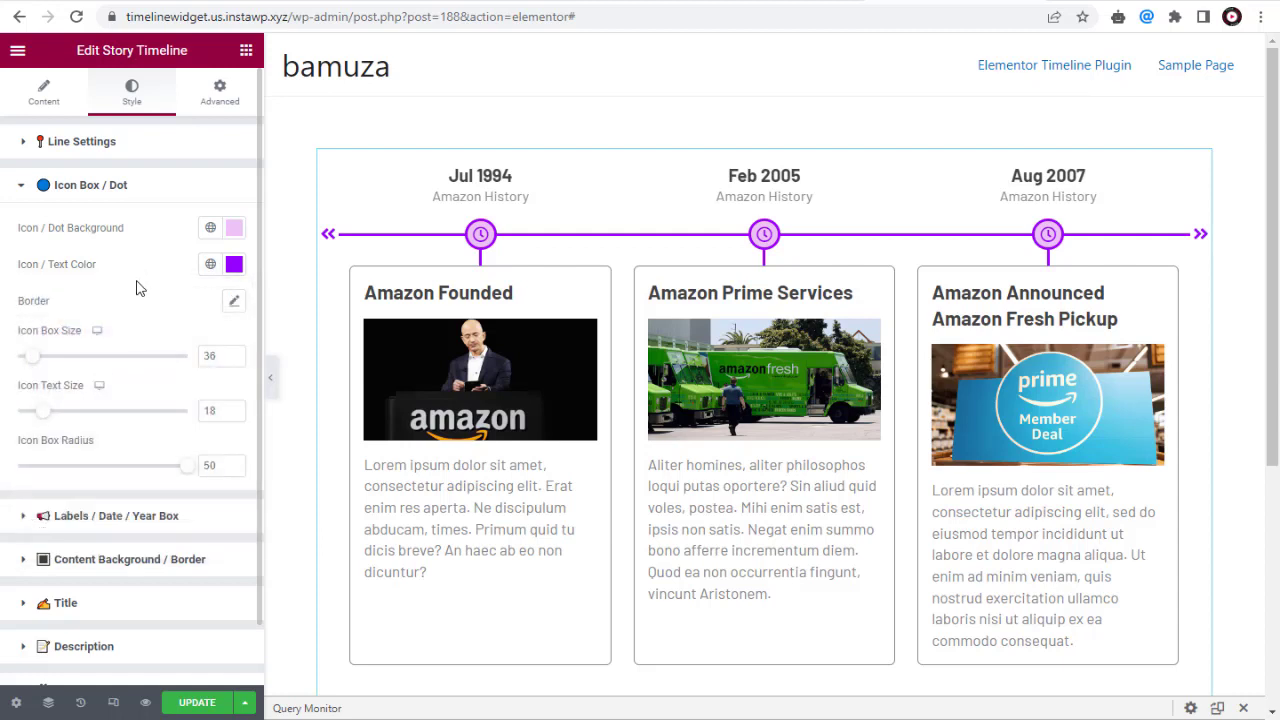
Set the Icon Box Size to 34, the Icon Text Size to 29 and the Icon Box Radius to 18
scroll(85, 234, "down", 1)
left_click_drag(33, 291, 26, 319)
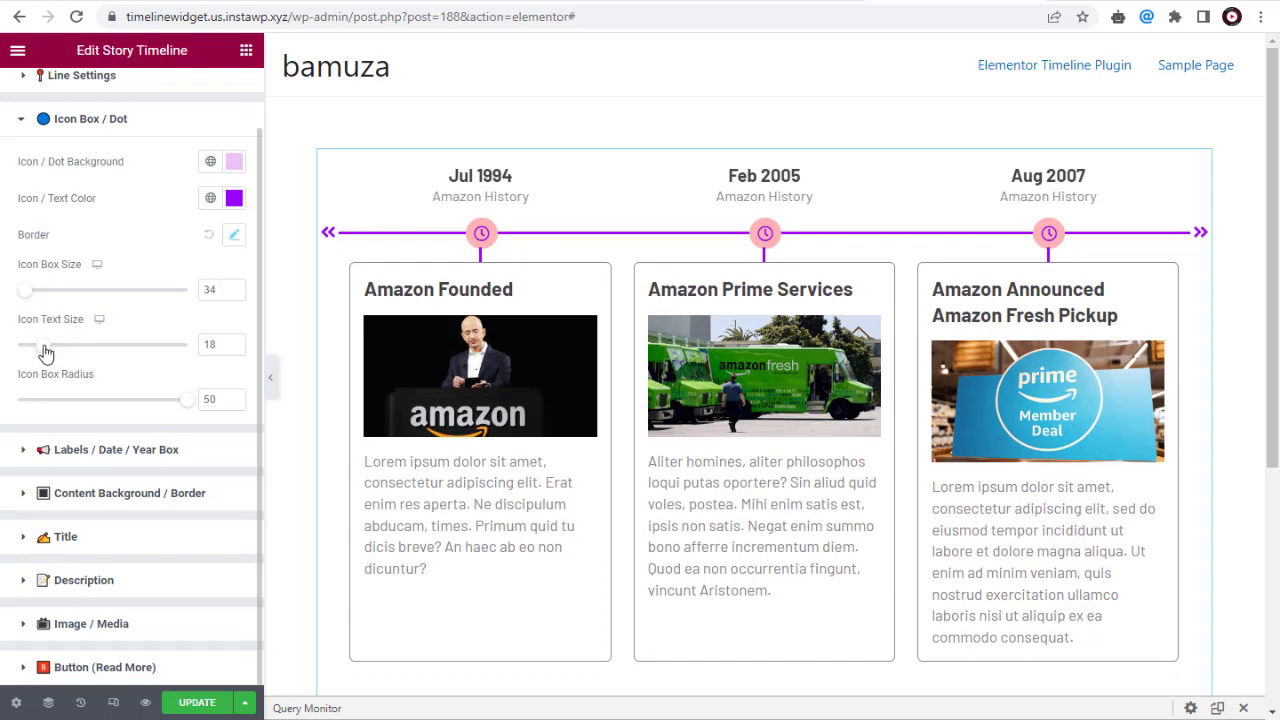
left_click_drag(45, 352, 94, 353)
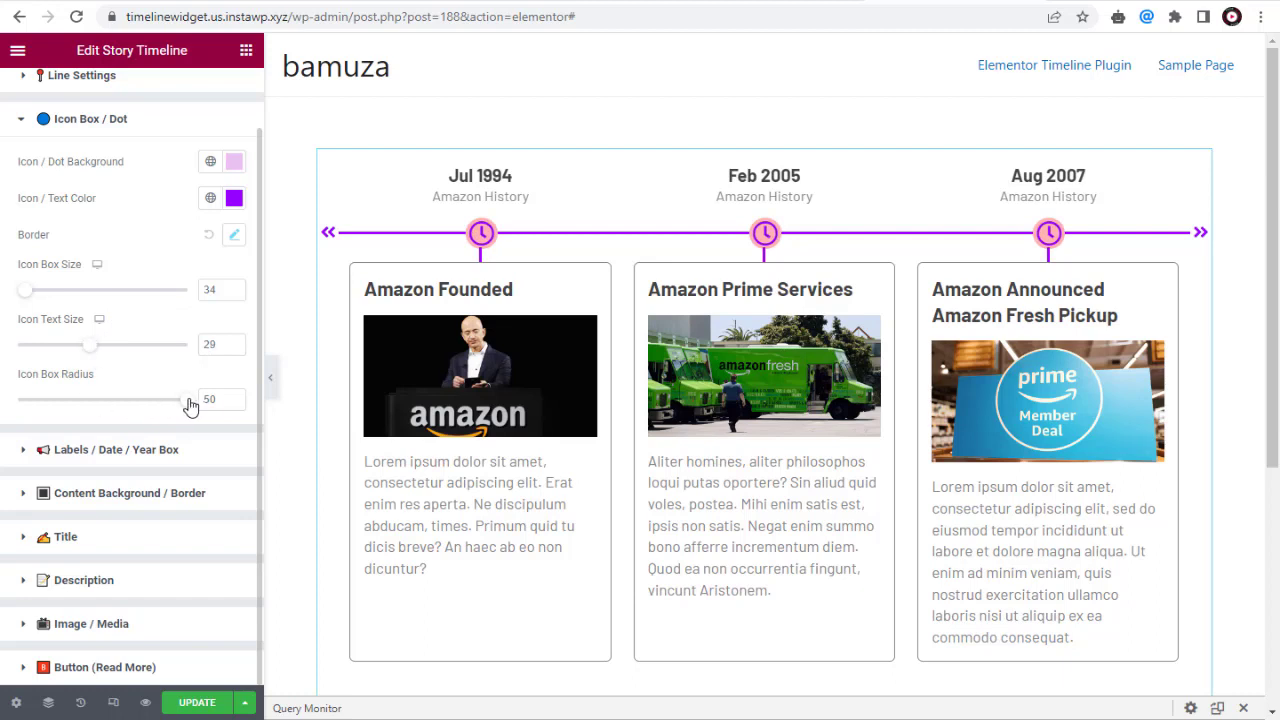
left_click_drag(188, 400, 72, 420)
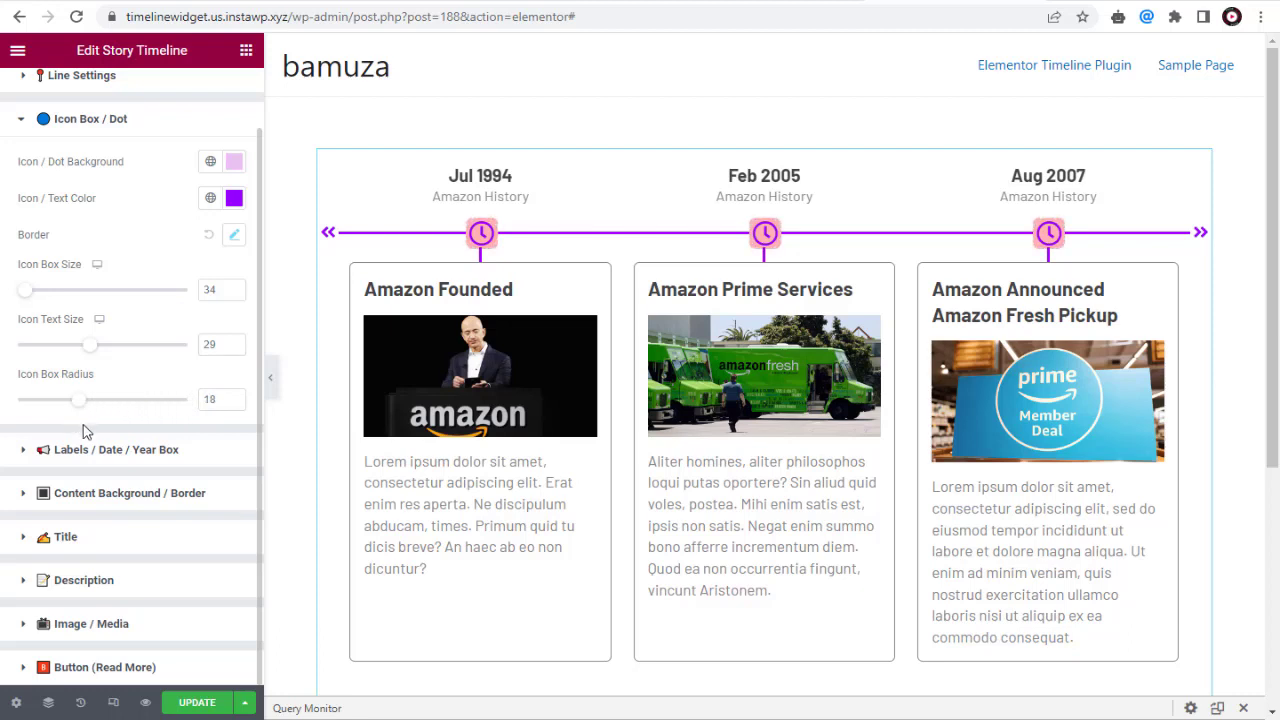
Set the gap between label and sub label to 9 and the date labels' color to purple
left_click(29, 450)
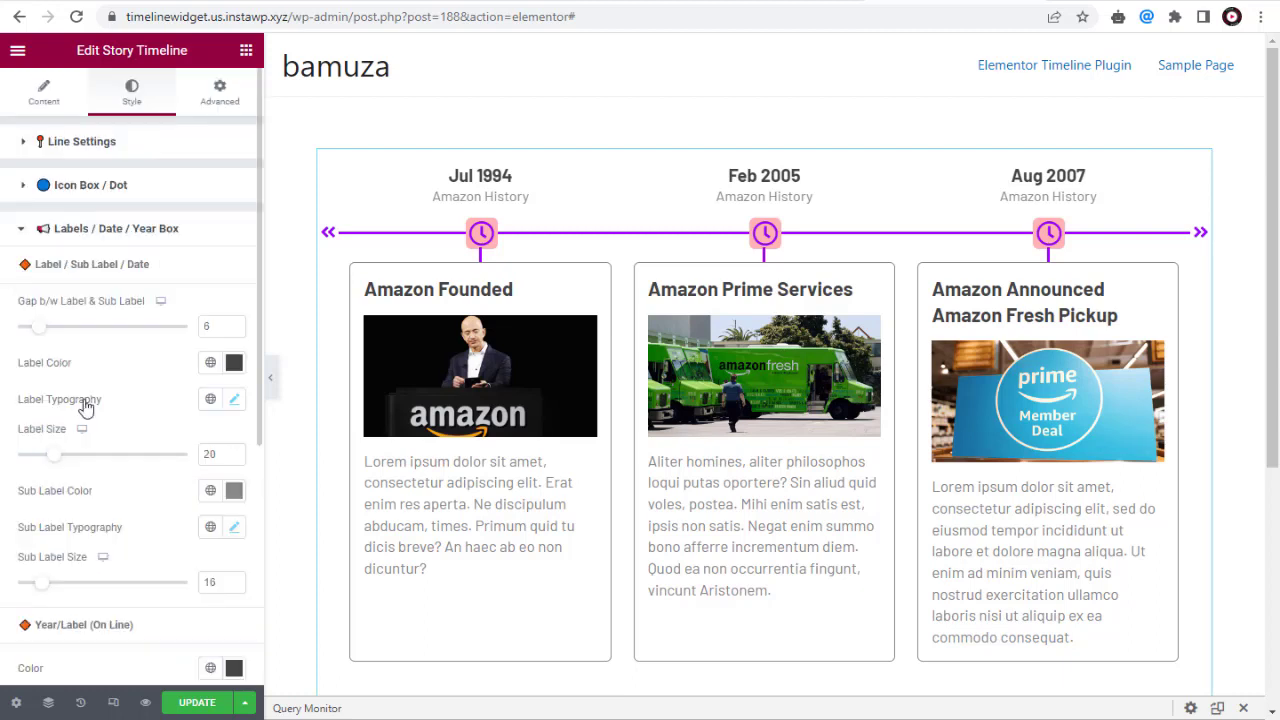
mouse_move(38, 331)
left_mouse_down()
mouse_move(166, 342)
mouse_move(54, 343)
left_mouse_up()
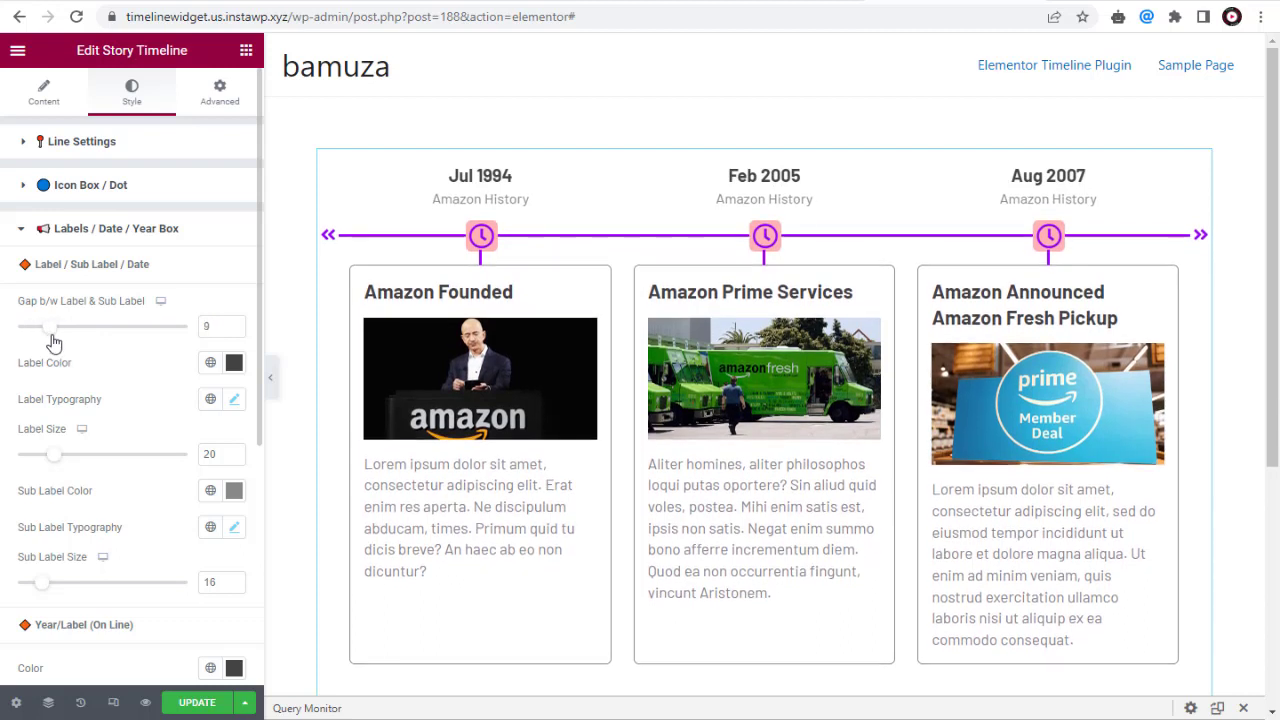
left_click(233, 365)
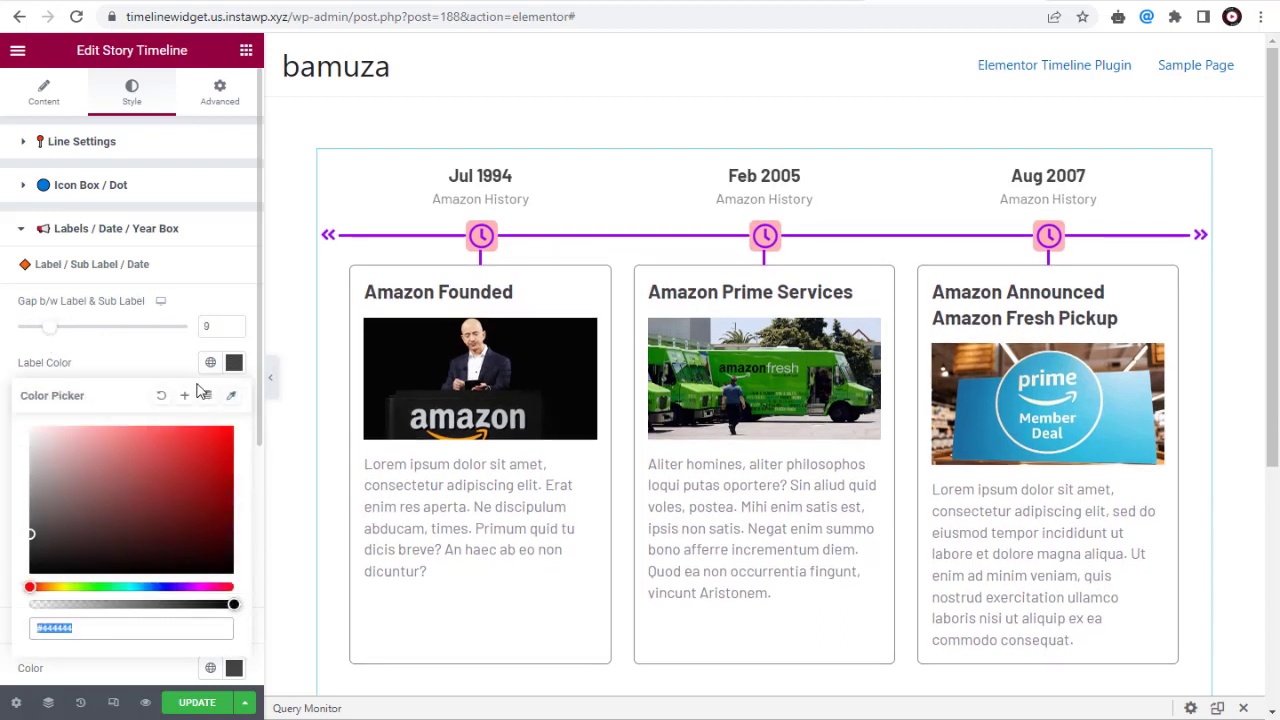
left_click(181, 587)
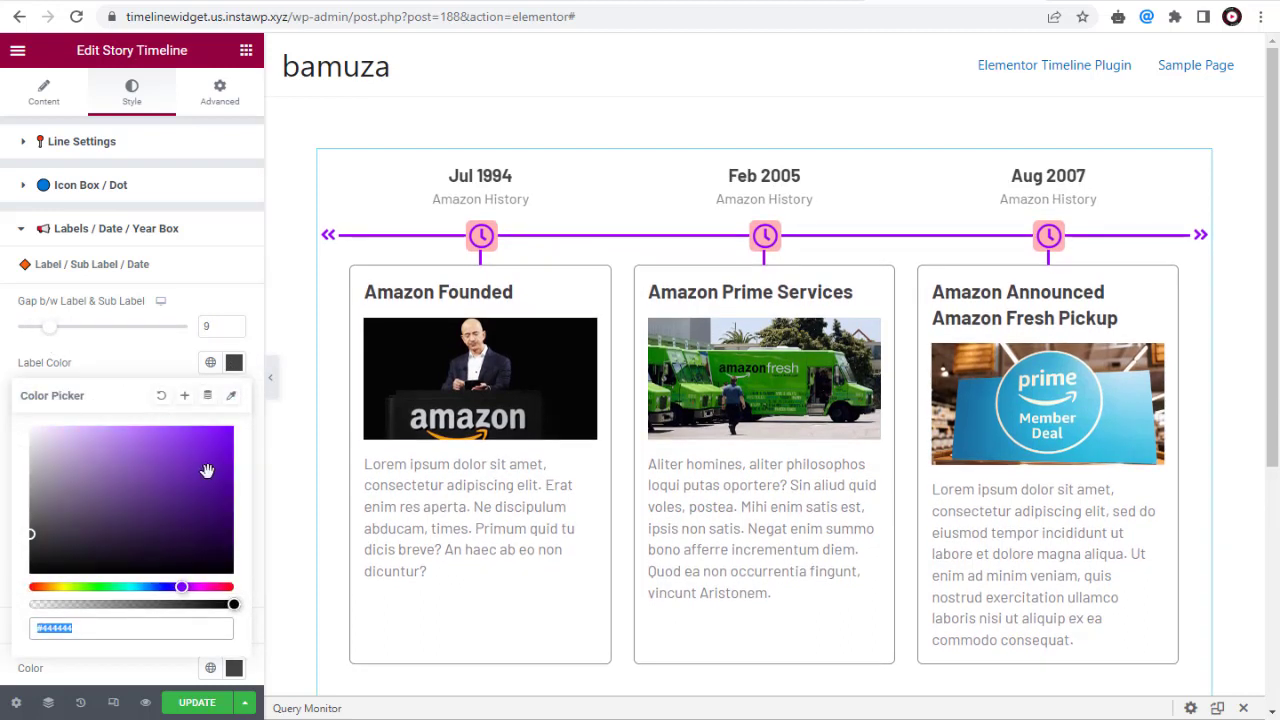
mouse_move(207, 470)
left_mouse_down()
mouse_move(236, 438)
mouse_move(247, 444)
left_mouse_up()
left_click(107, 362)
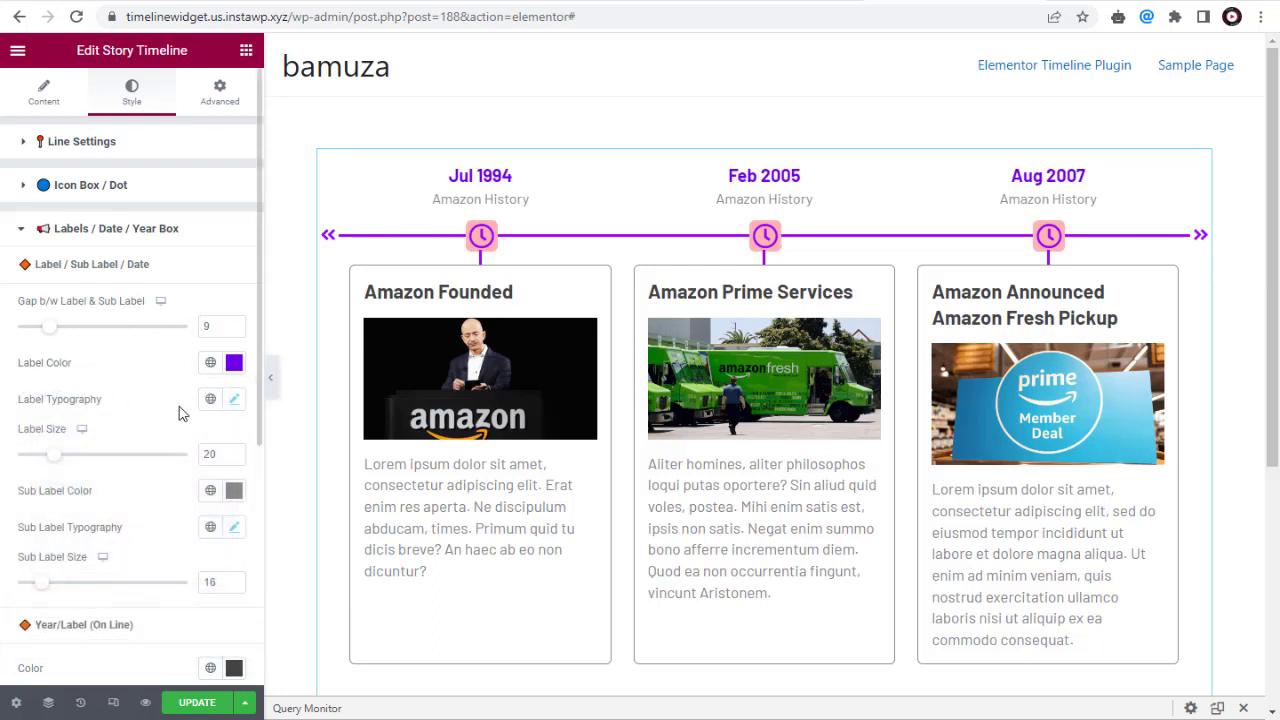
Set the font family of the date labels to Assistant in the Label Typography settings
left_click(234, 400)
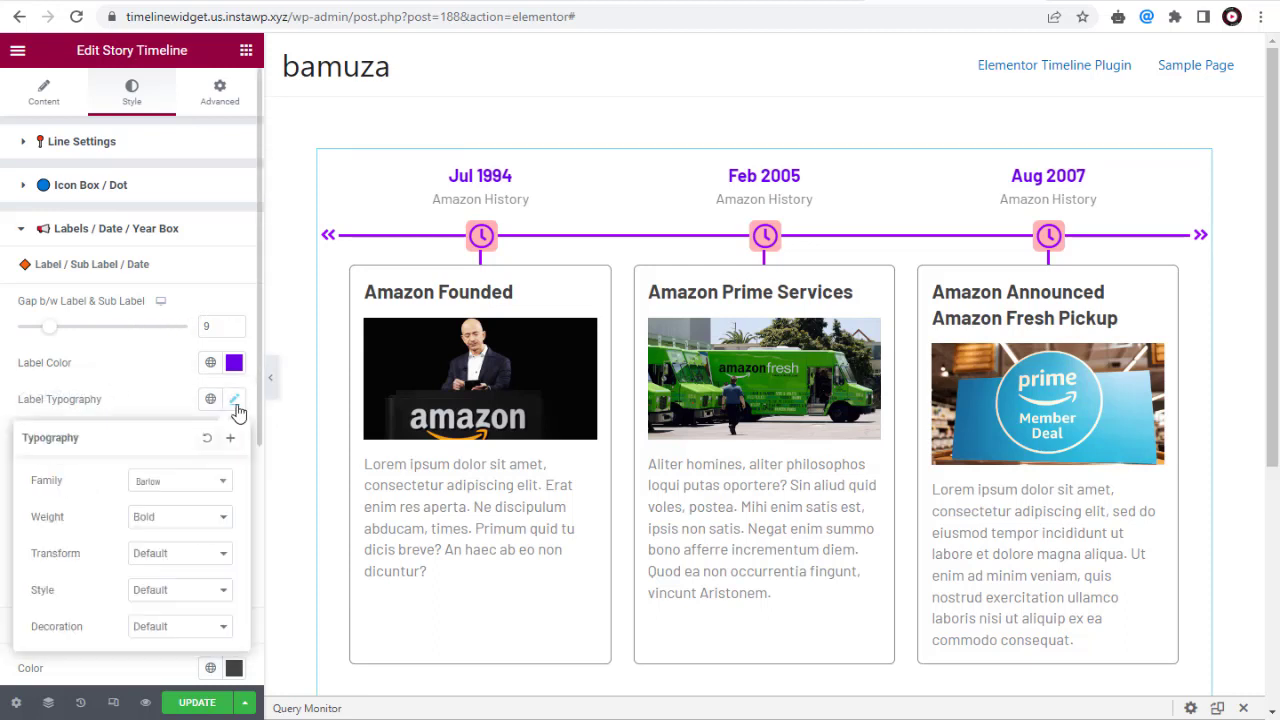
left_click(204, 486)
scroll(190, 555, "up", 3)
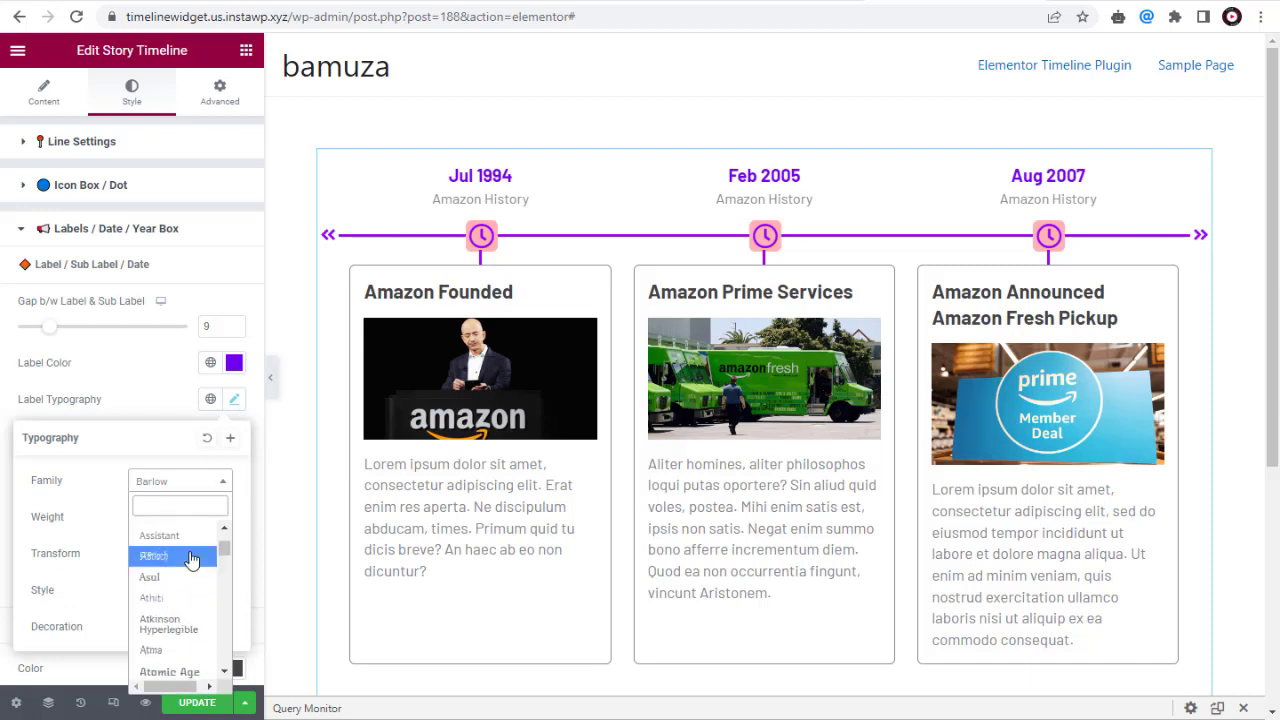
left_click(186, 538)
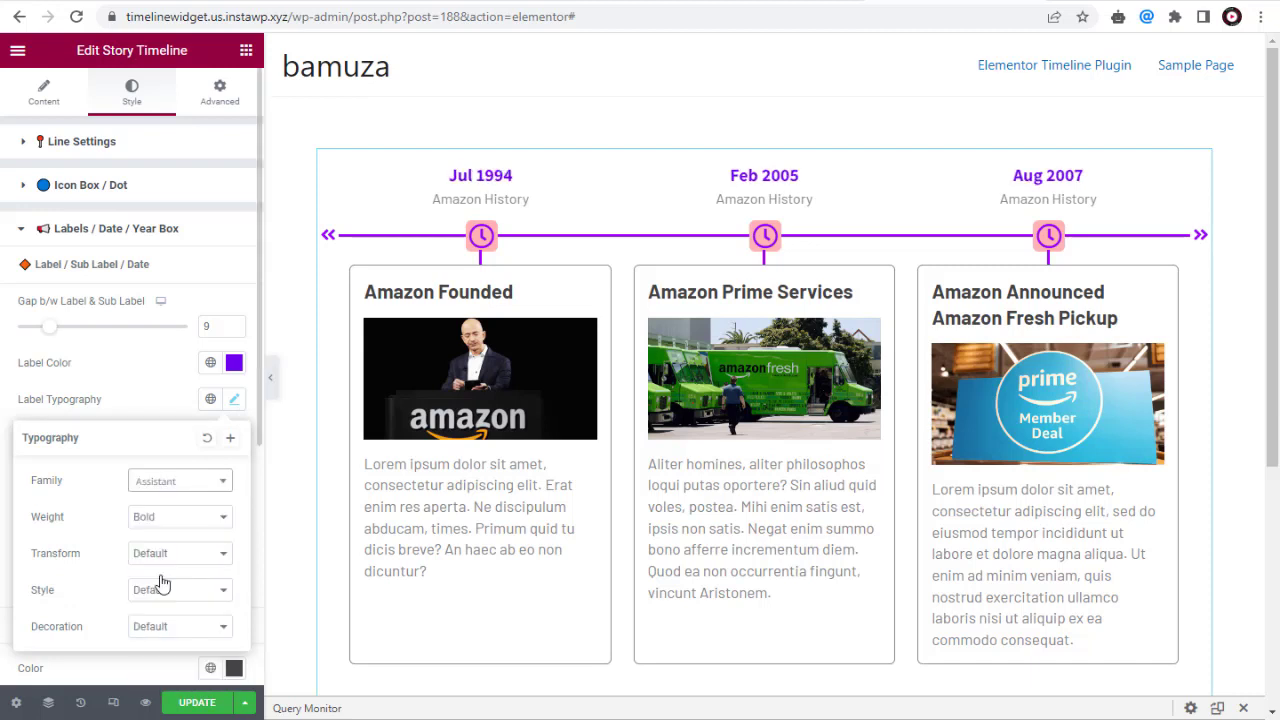
Set the date labels' font weight to 700 and their text transform to Uppercase
left_click(176, 519)
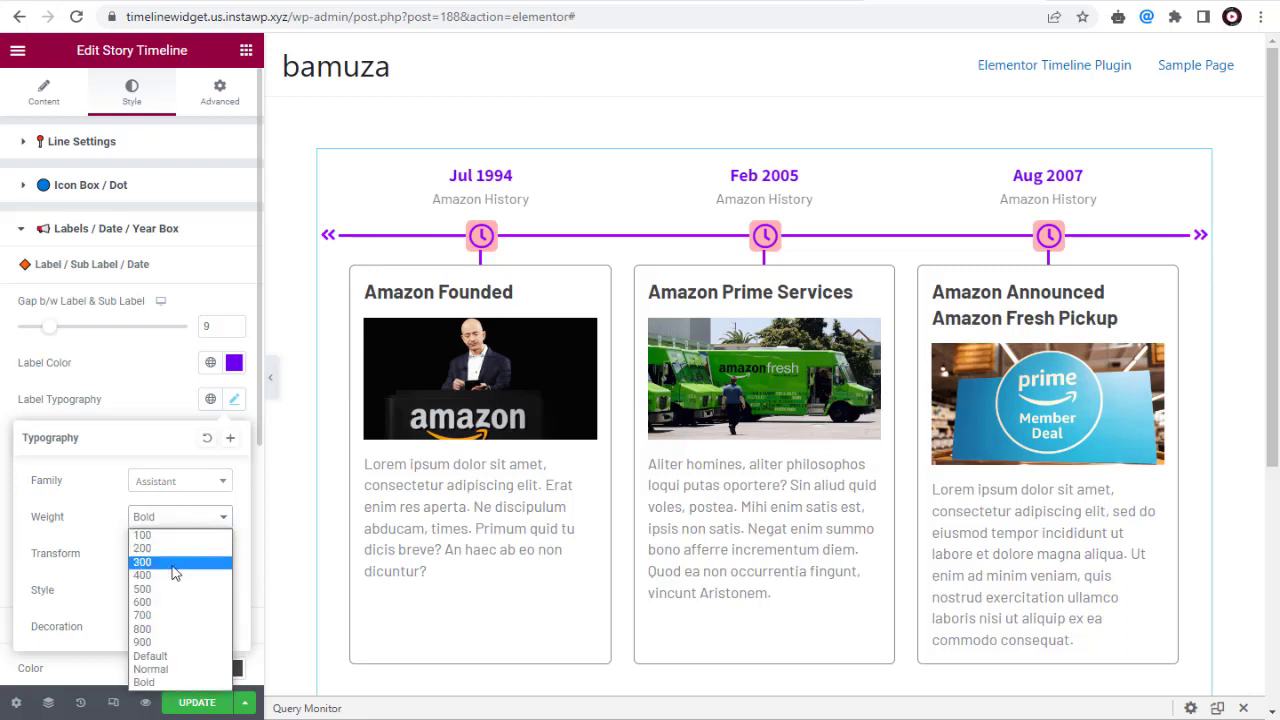
left_click(170, 615)
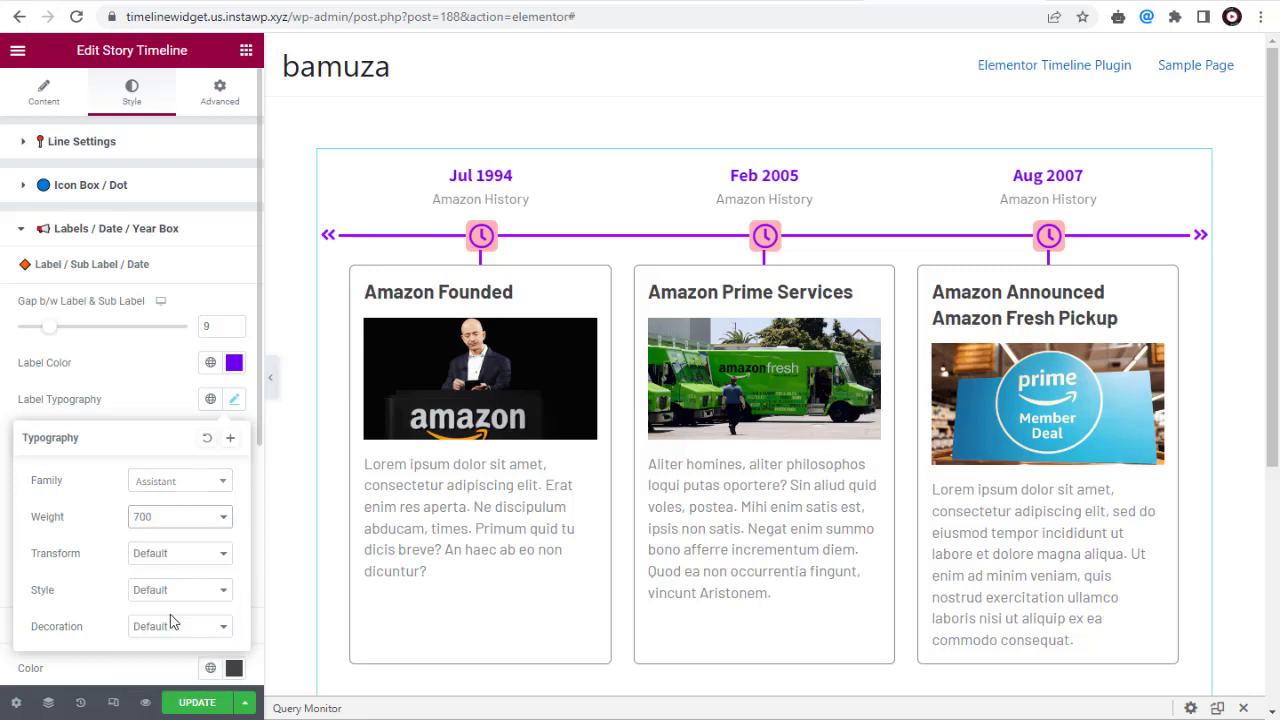
left_click(168, 556)
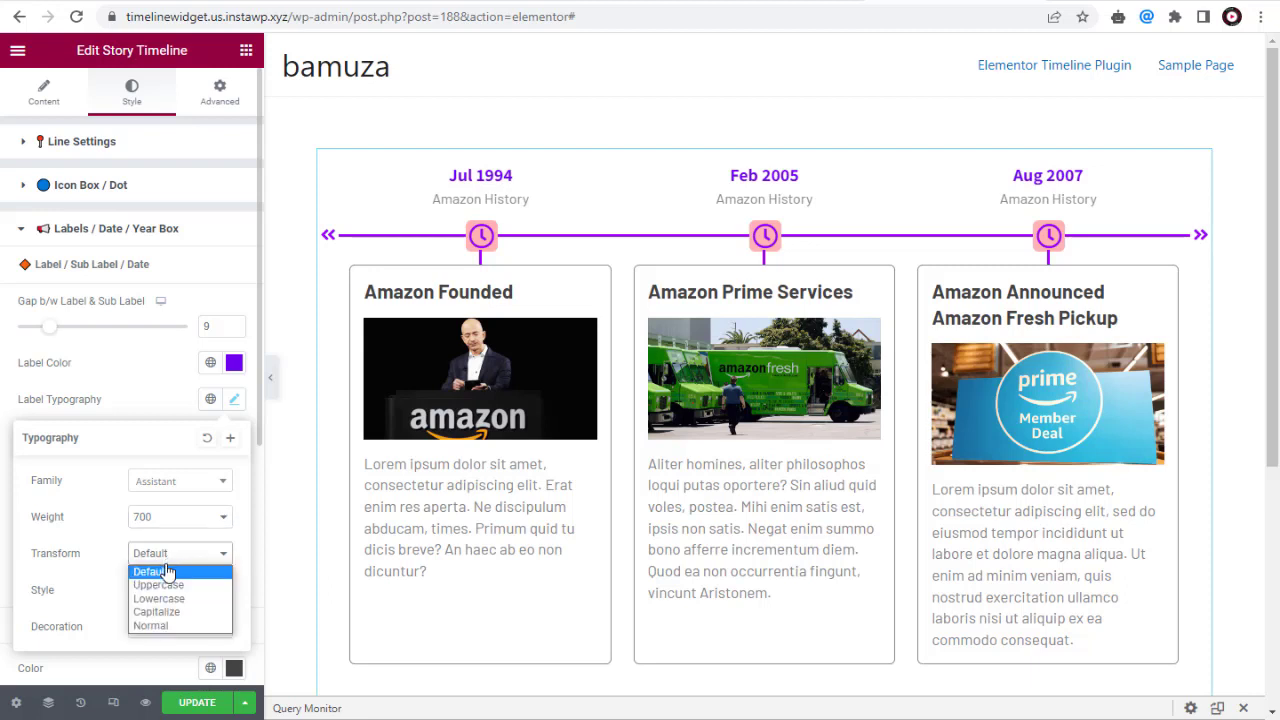
left_click(158, 611)
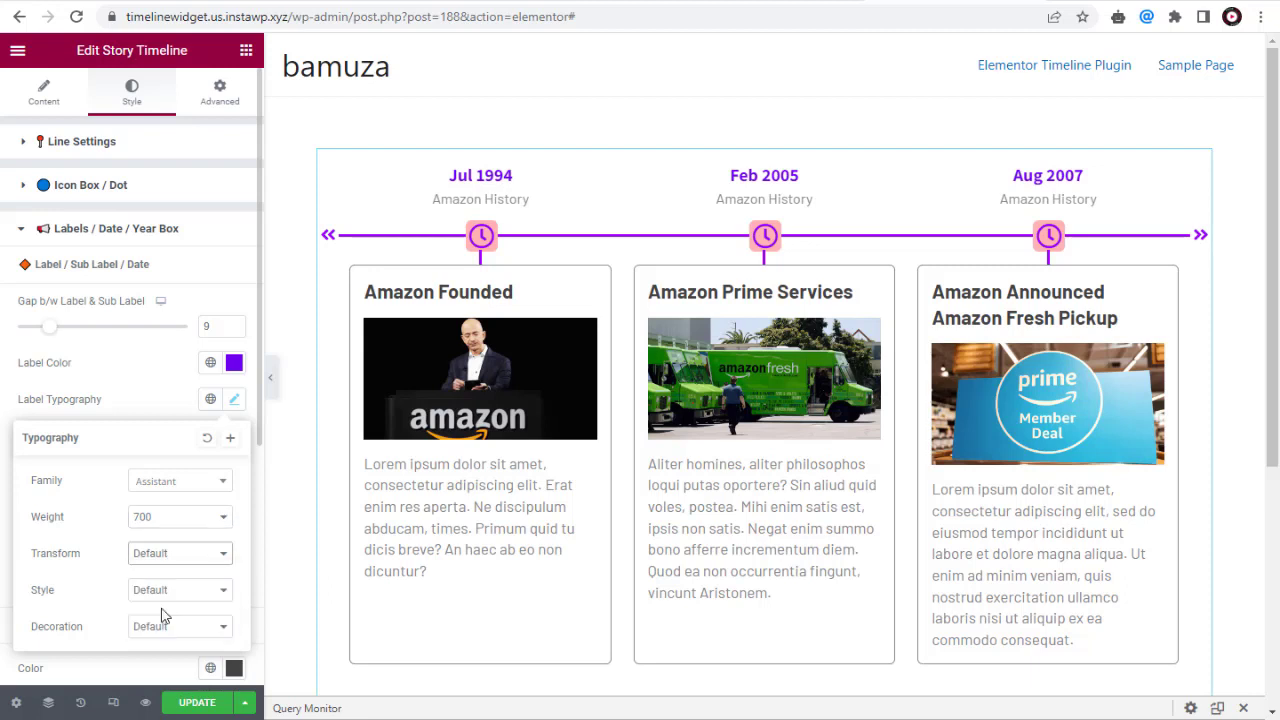
left_click(175, 560)
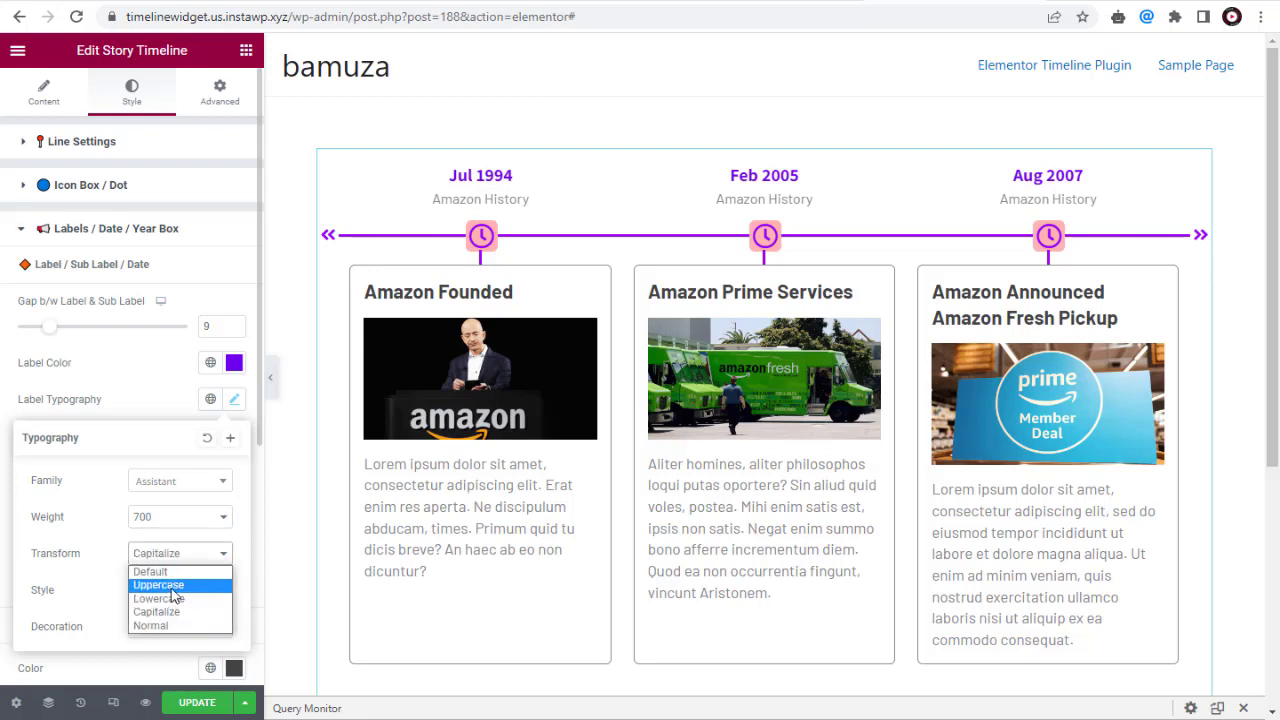
left_click(170, 585)
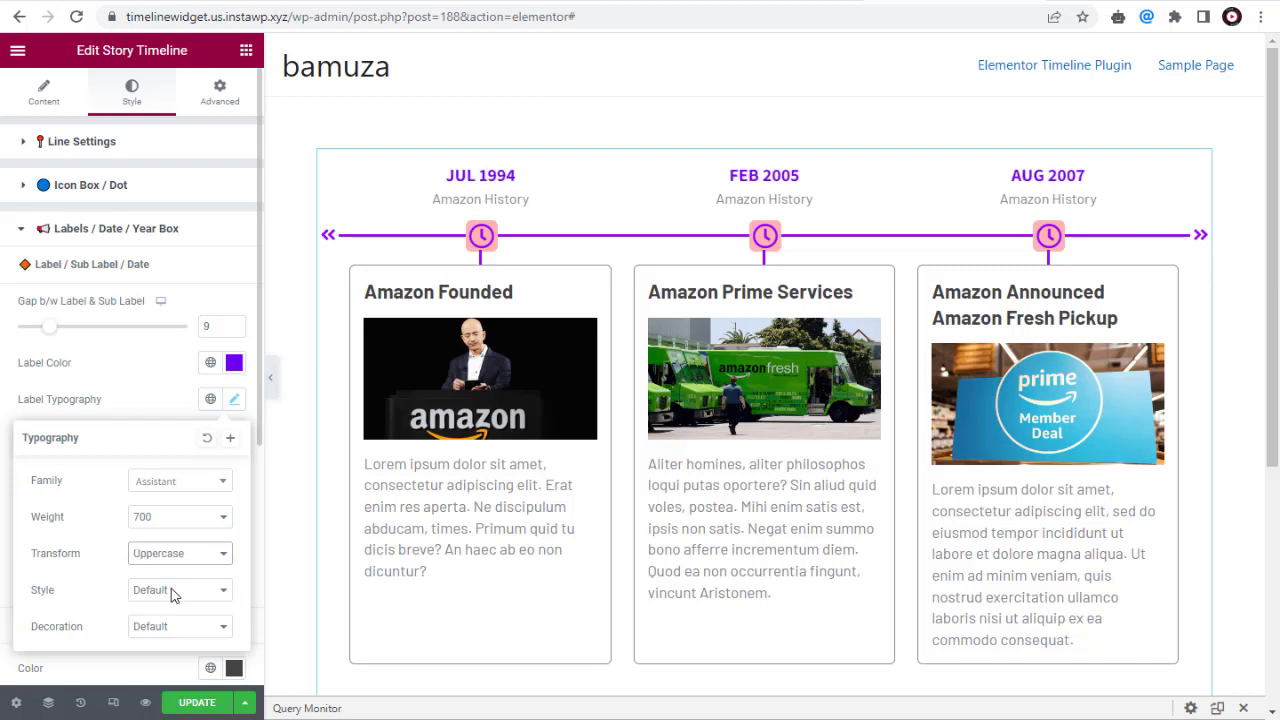
Set the date labels' font style to Italic with Default decoration, and the Label Size to 25
left_click(164, 594)
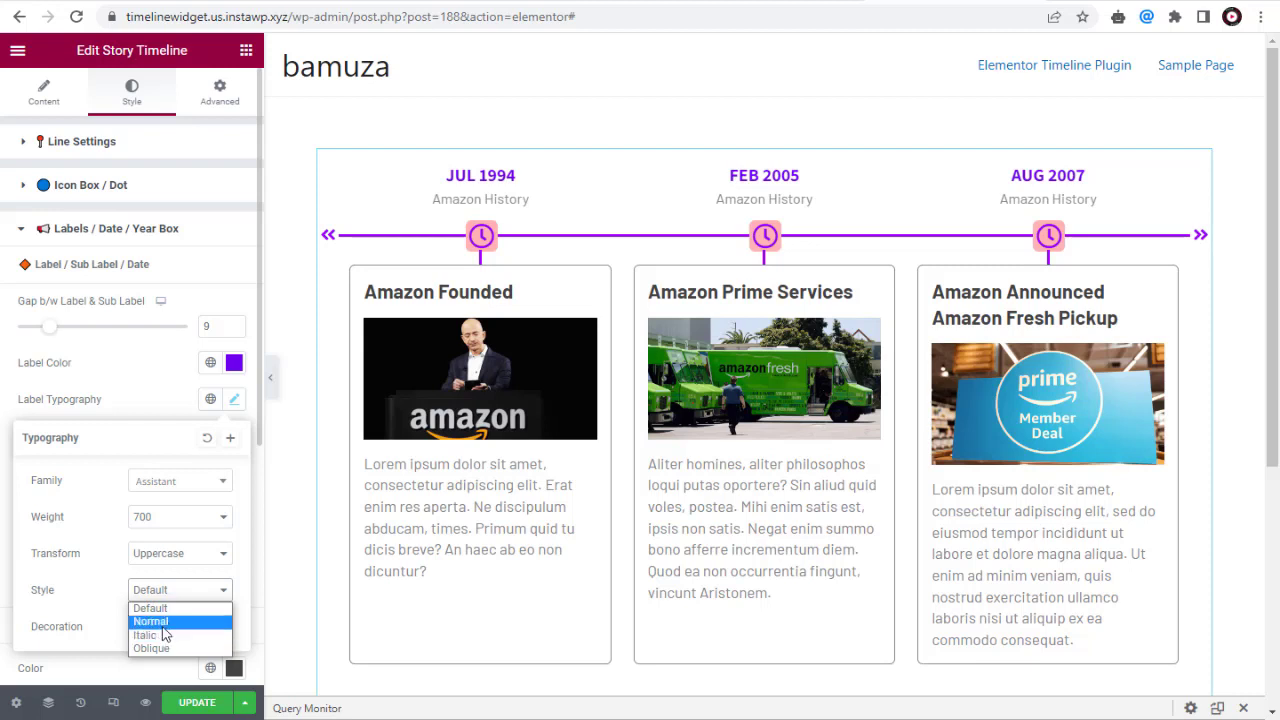
left_click(164, 636)
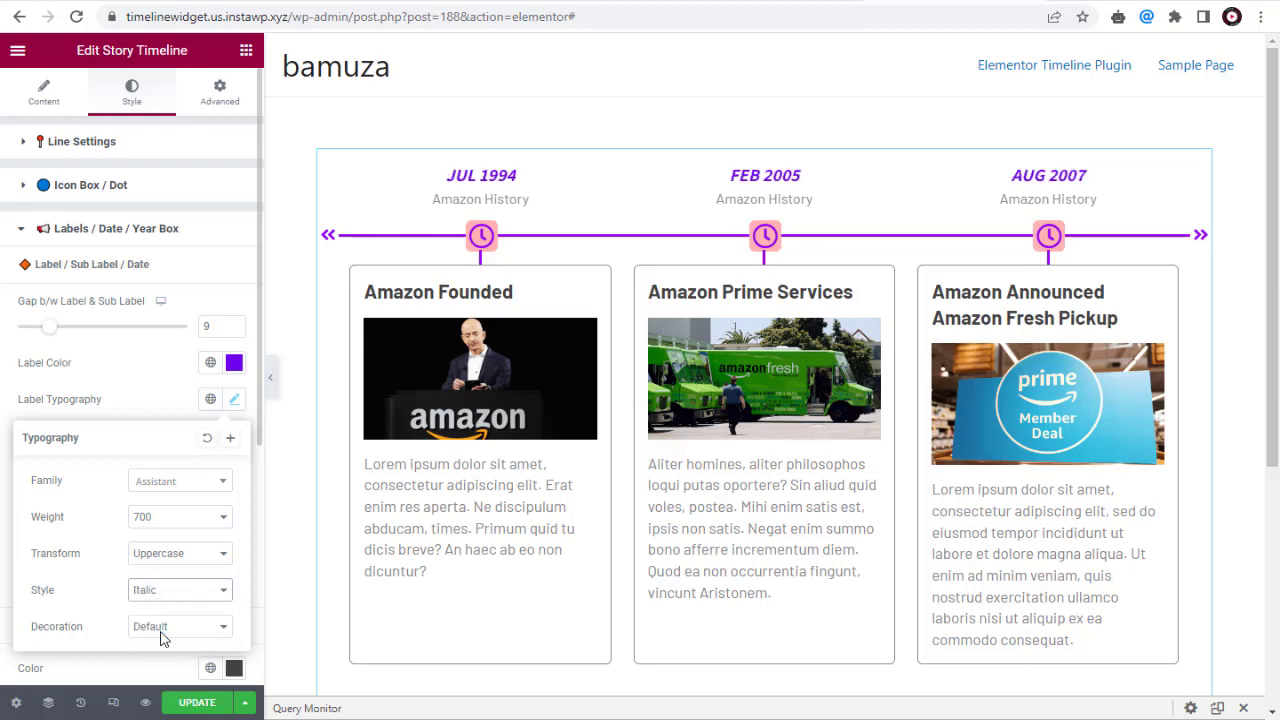
left_click(168, 628)
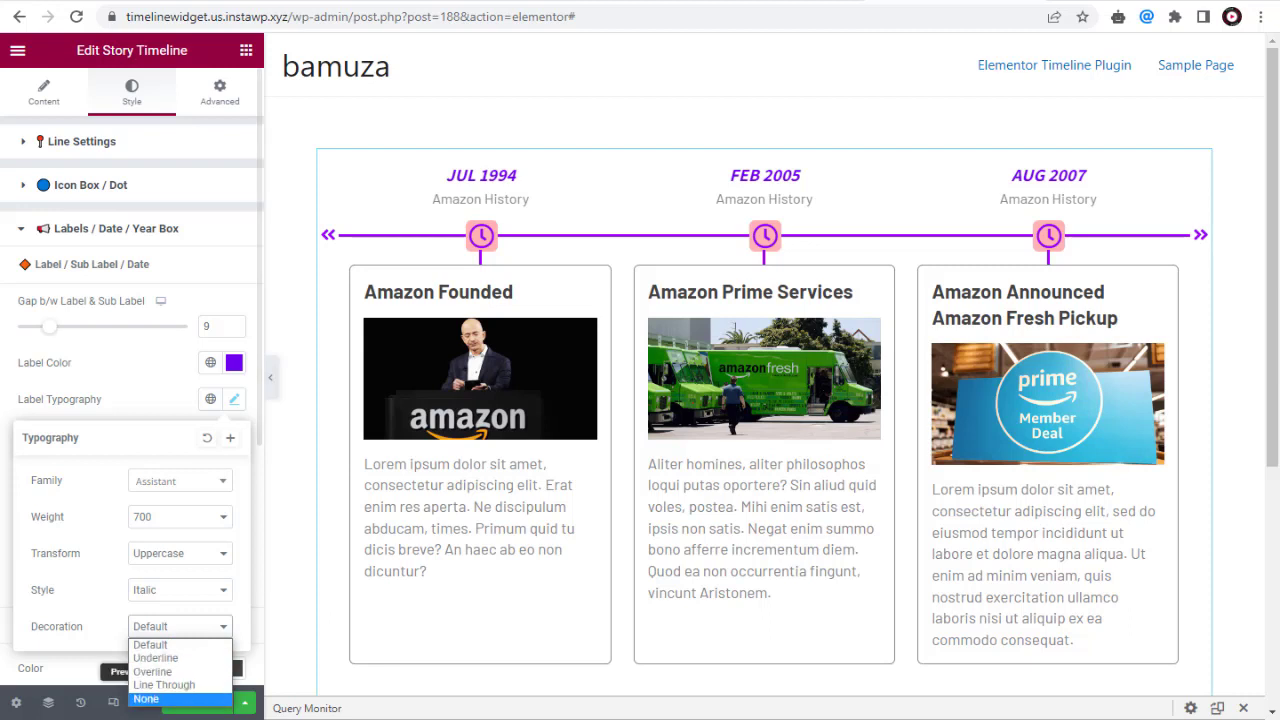
left_click(165, 647)
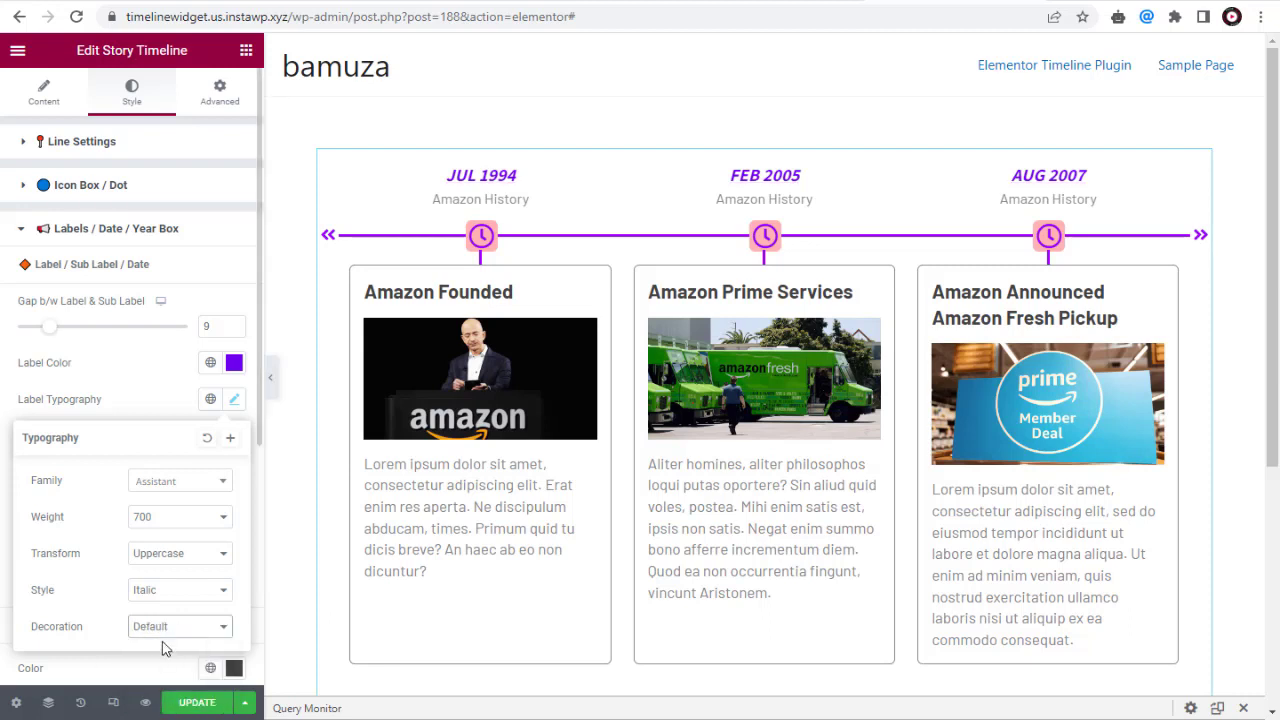
left_click(145, 399)
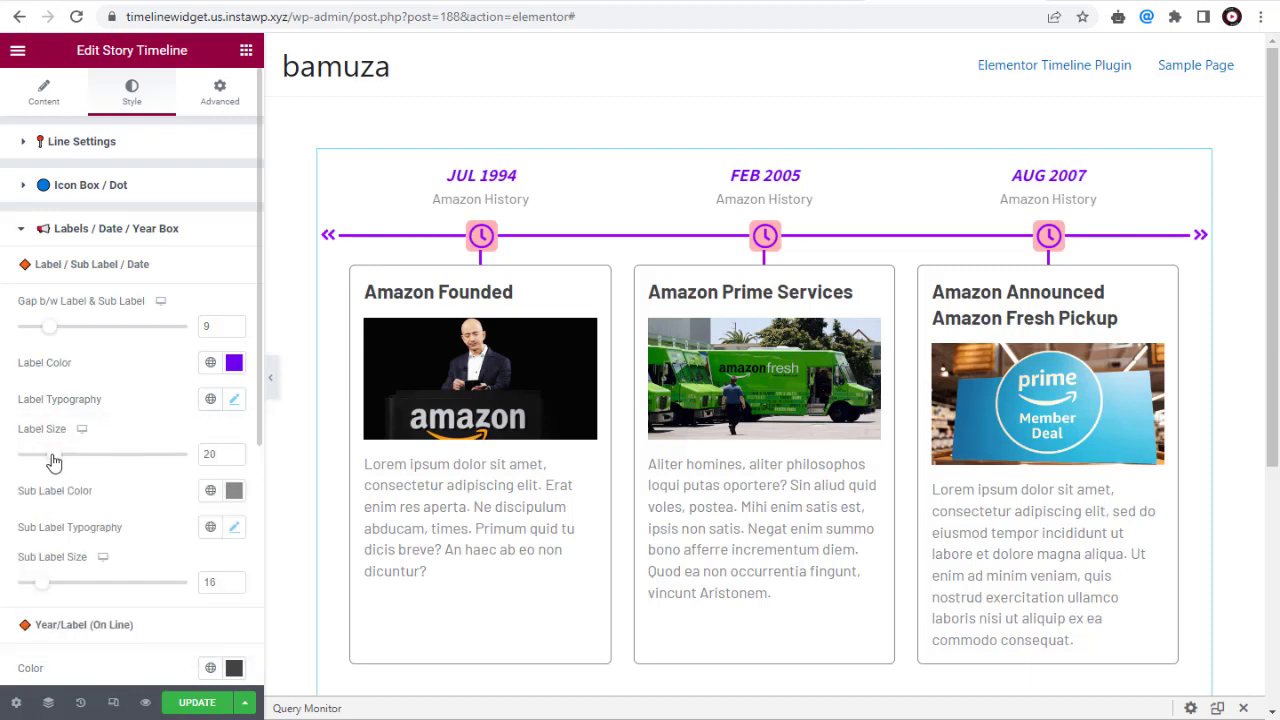
left_click_drag(53, 461, 70, 458)
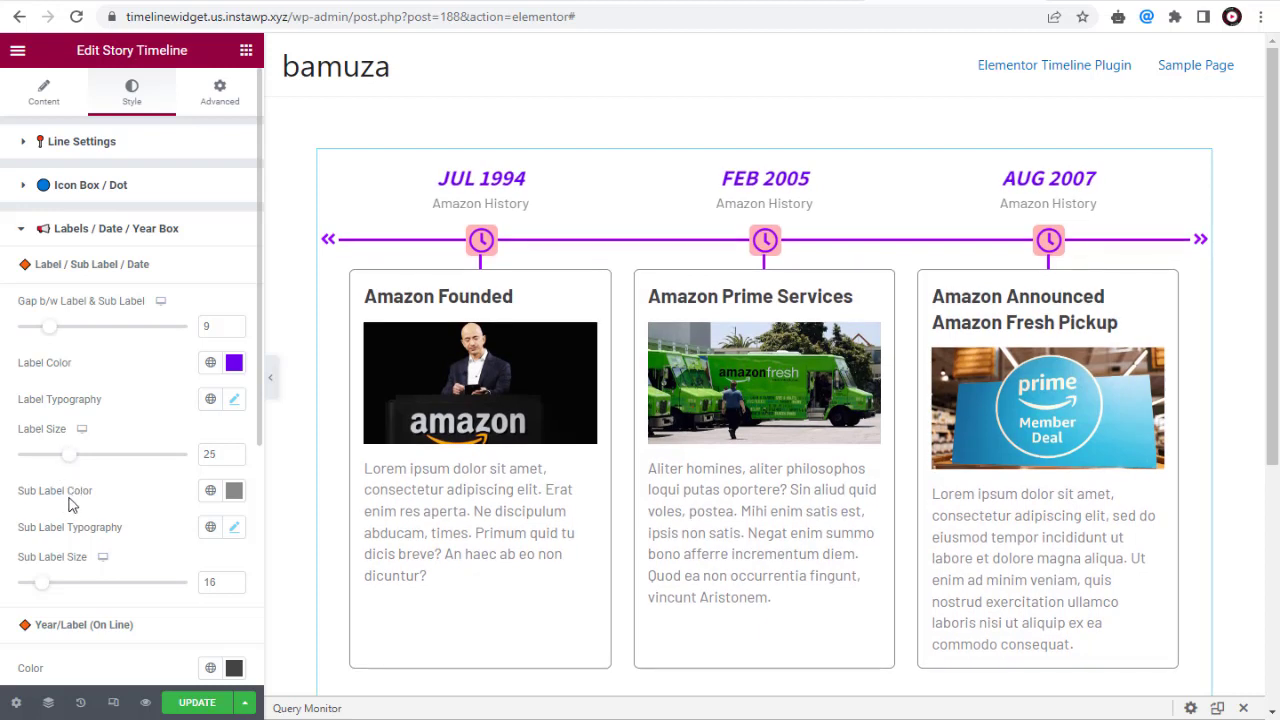
Set the Sub Label Color of the "Amazon History" sub labels to light purple, #BB80EC
left_click(234, 490)
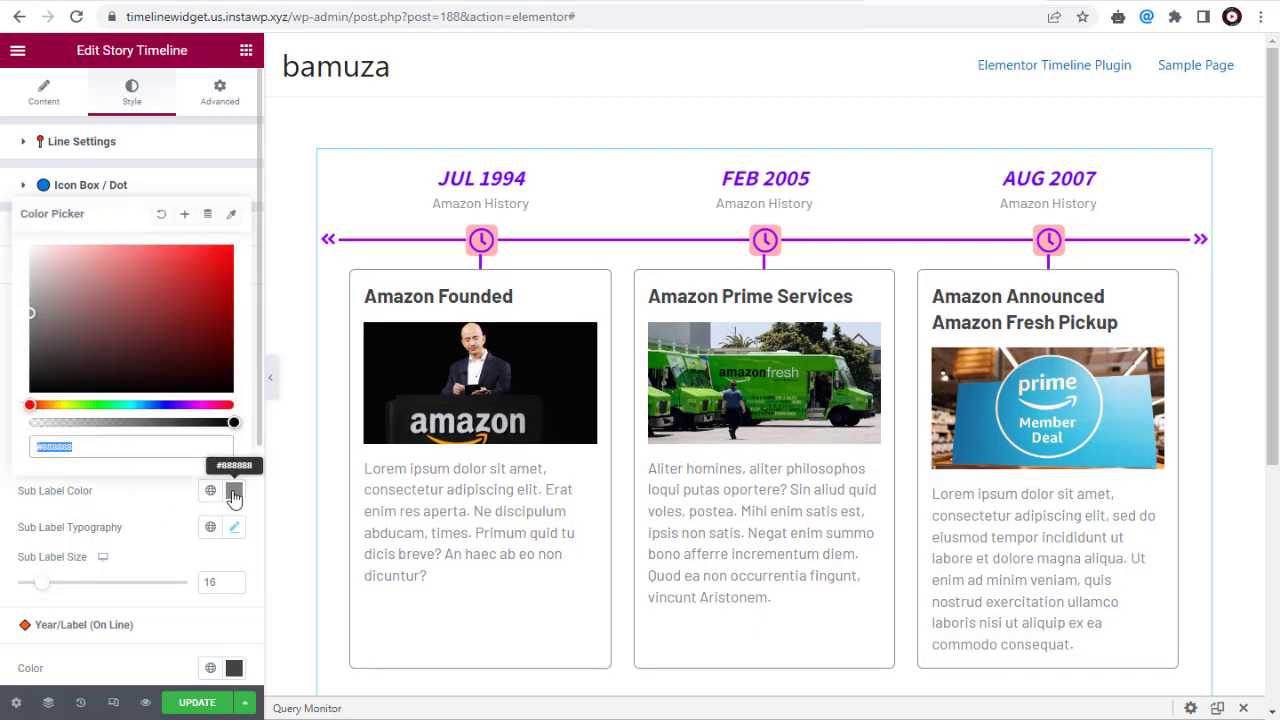
left_click(184, 404)
left_click(122, 255)
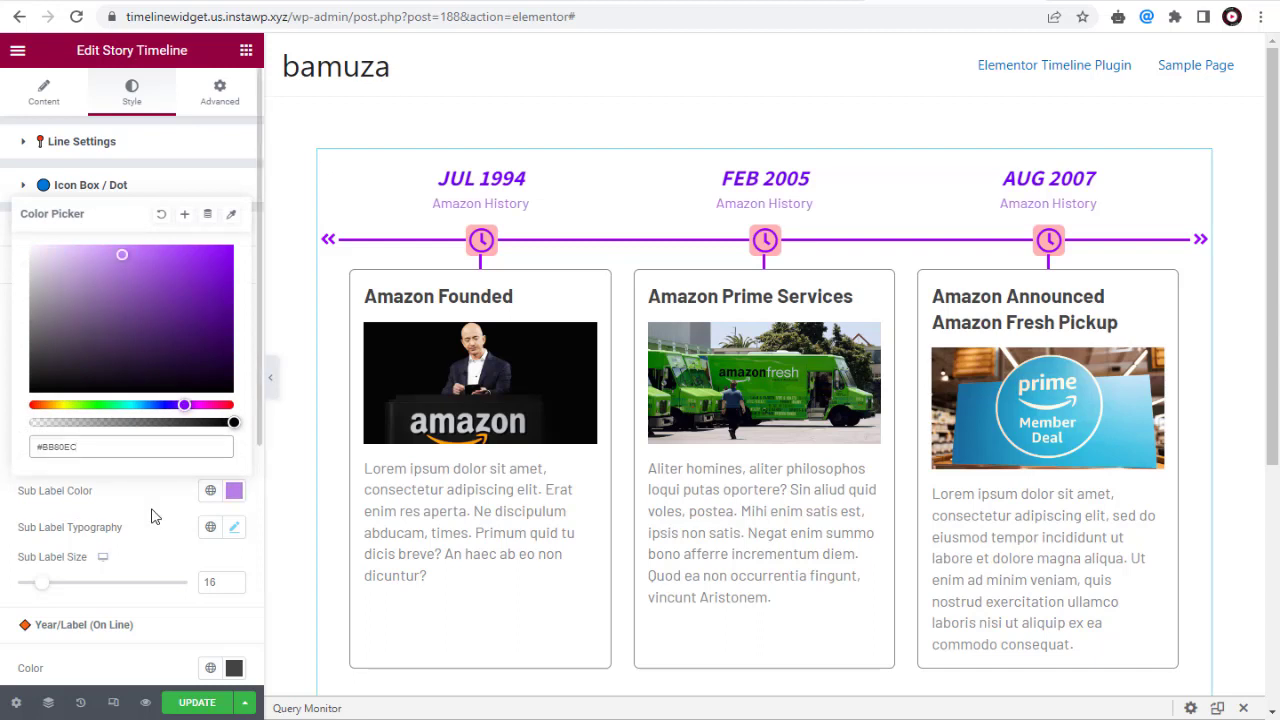
left_click(153, 516)
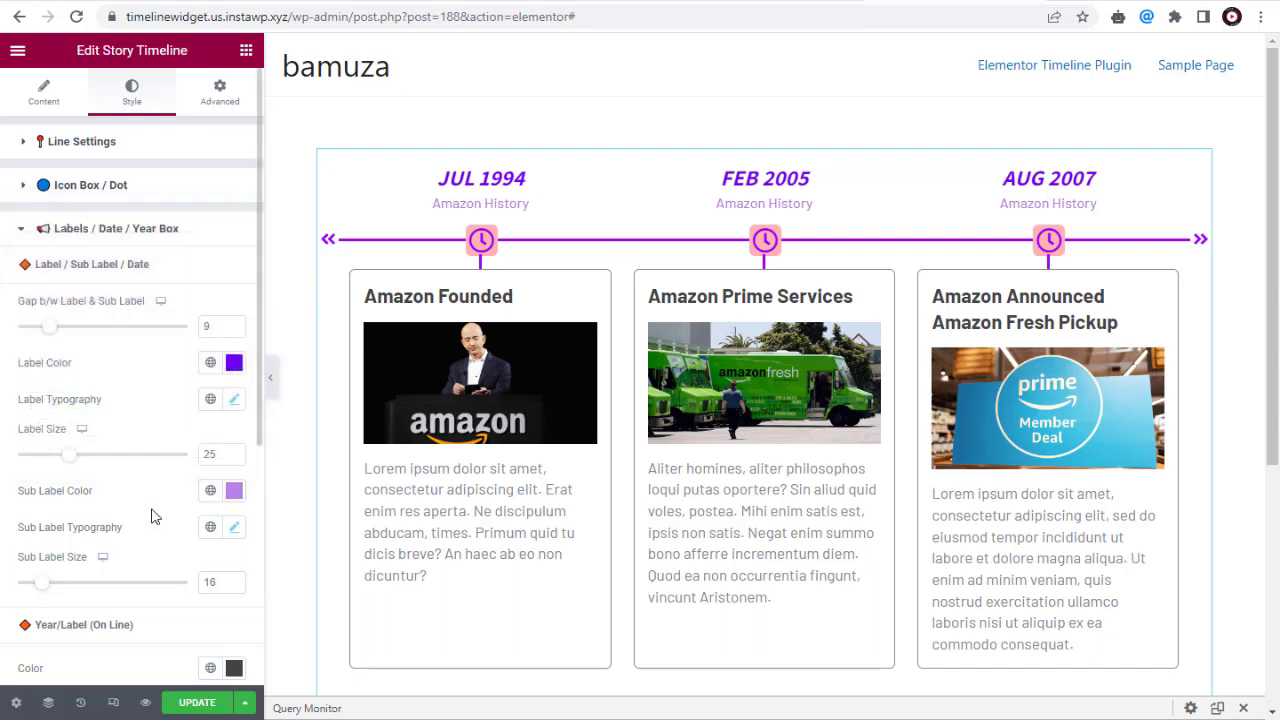
Set the sub labels' font family to Averia Libre and their weight to 400 in the Sub Label Typography settings
left_click(235, 528)
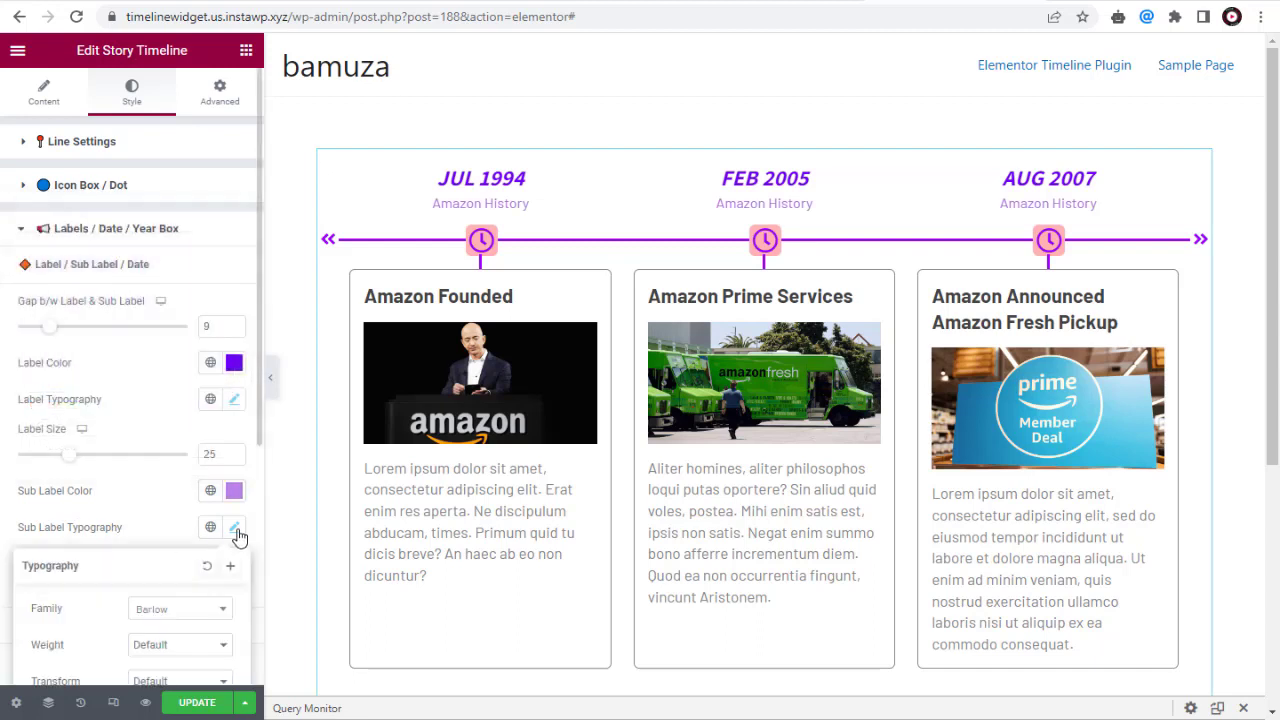
left_click(218, 610)
scroll(185, 520, "up", 5)
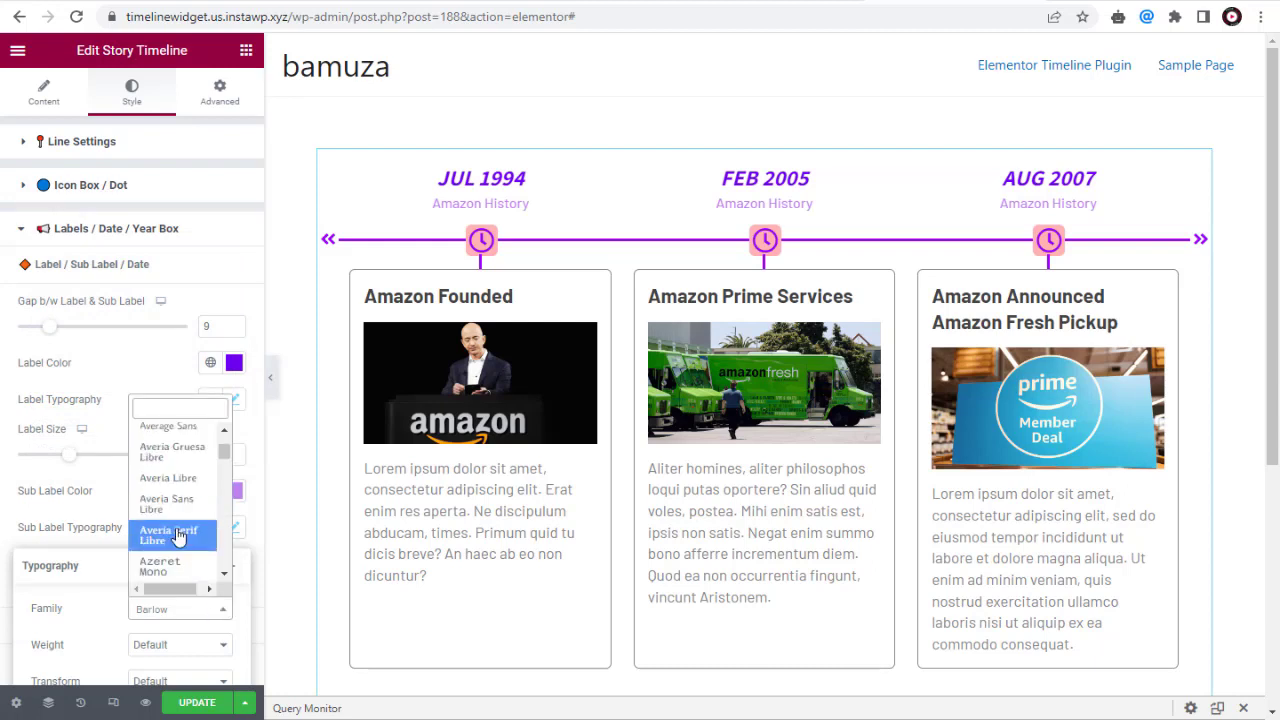
left_click(170, 478)
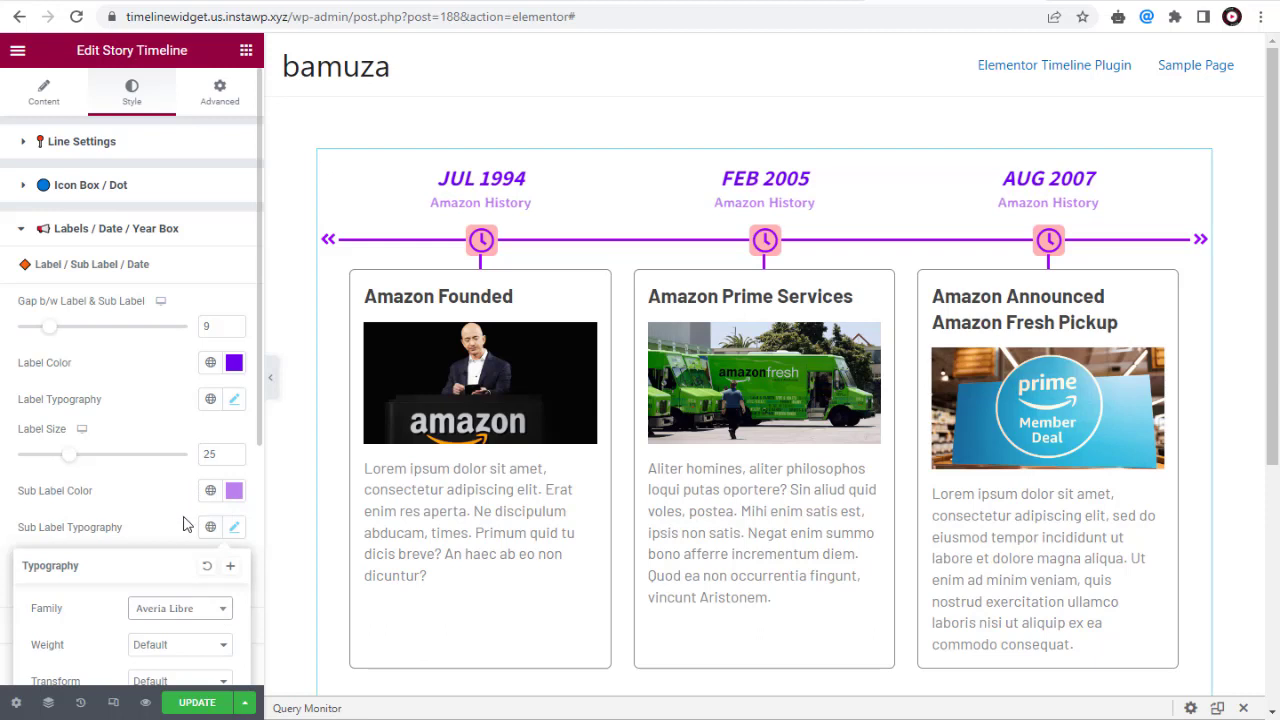
left_click(193, 648)
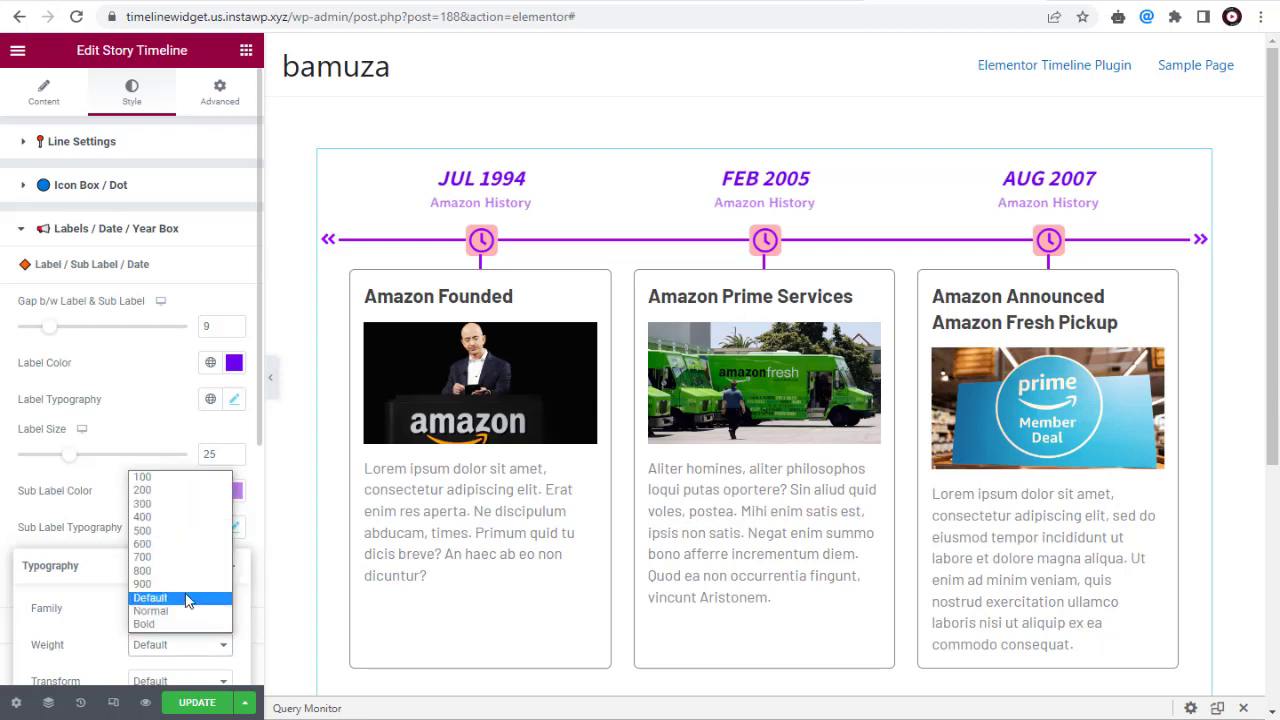
left_click(180, 612)
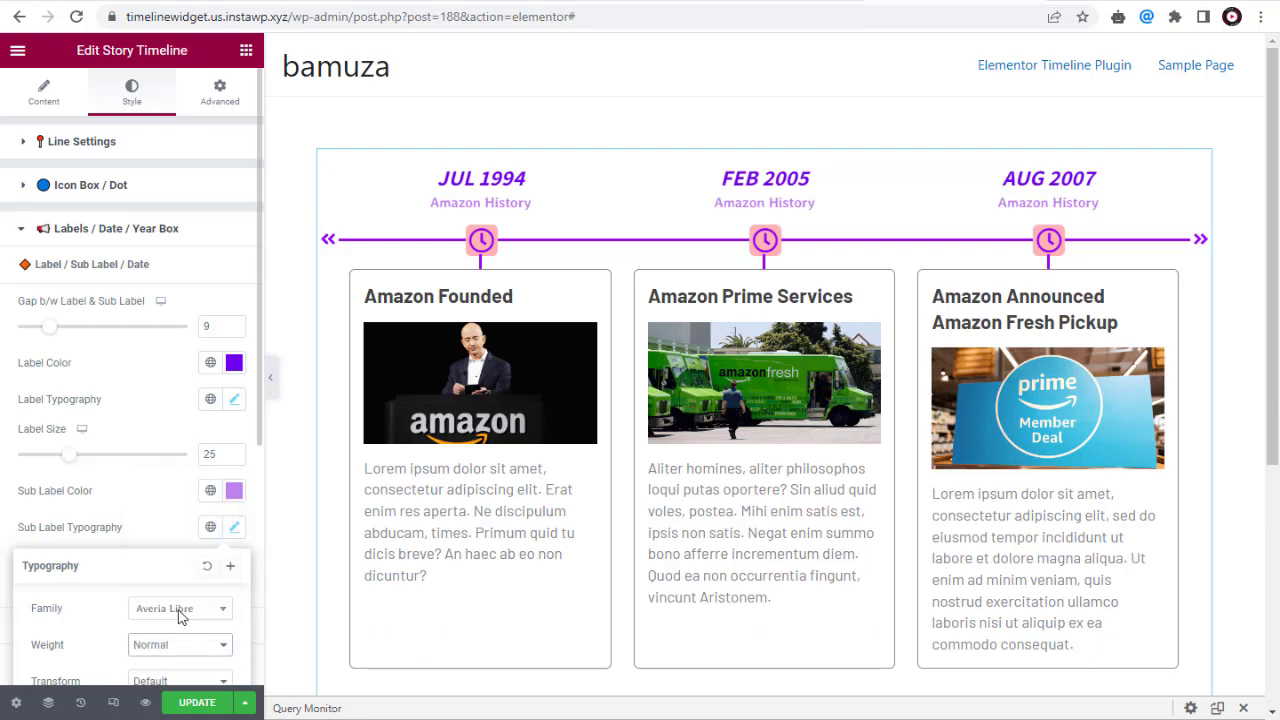
left_click(181, 645)
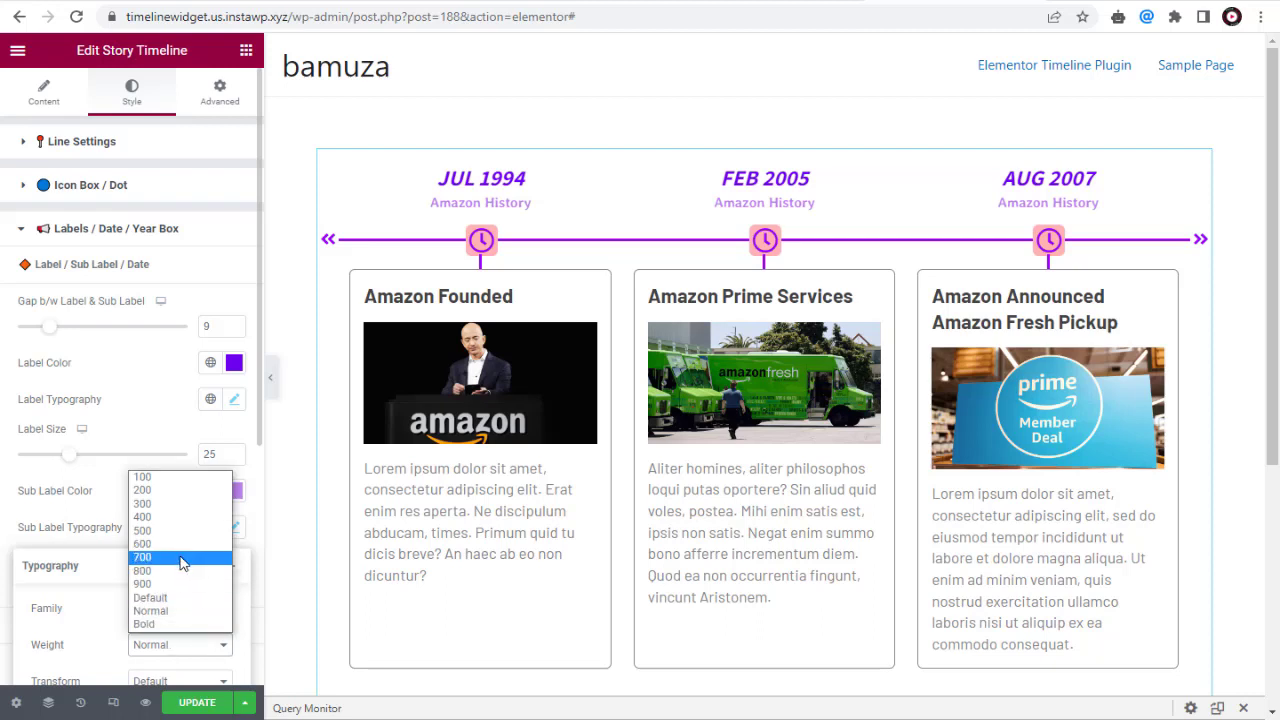
left_click(176, 518)
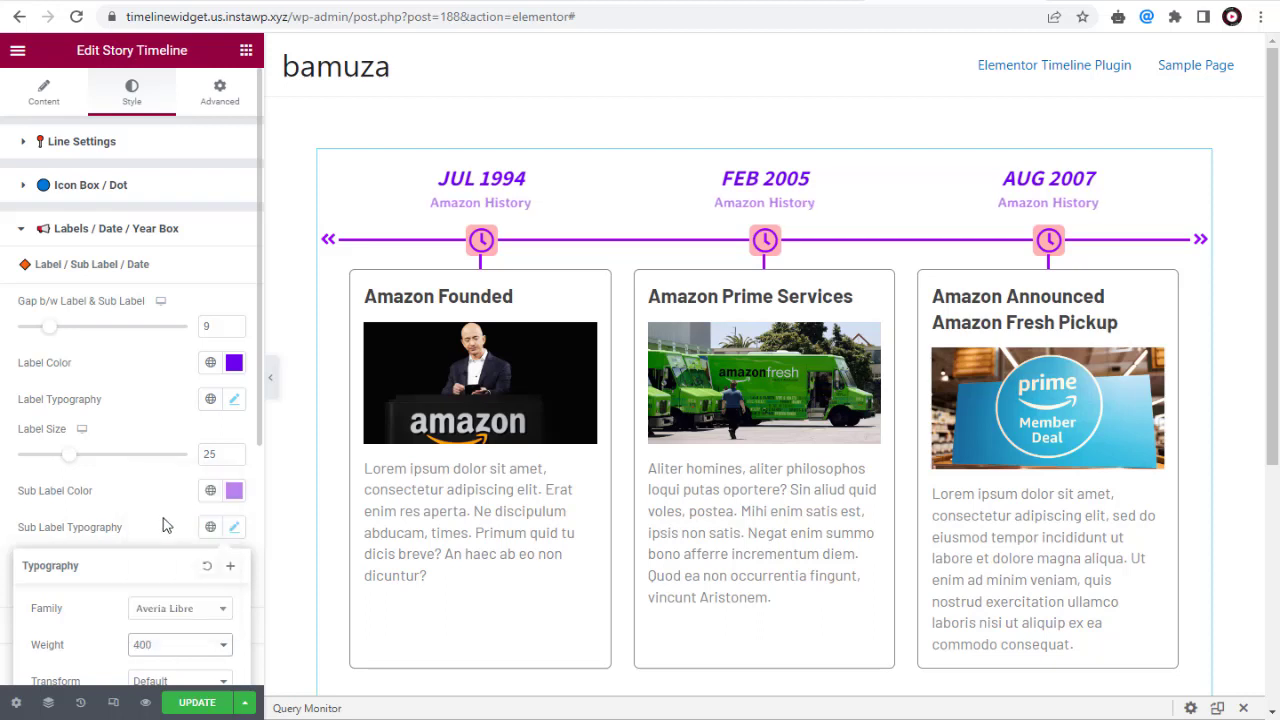
Set the sub labels' text transform to Capitalize and their font style to Italic
scroll(175, 628, "down", 1)
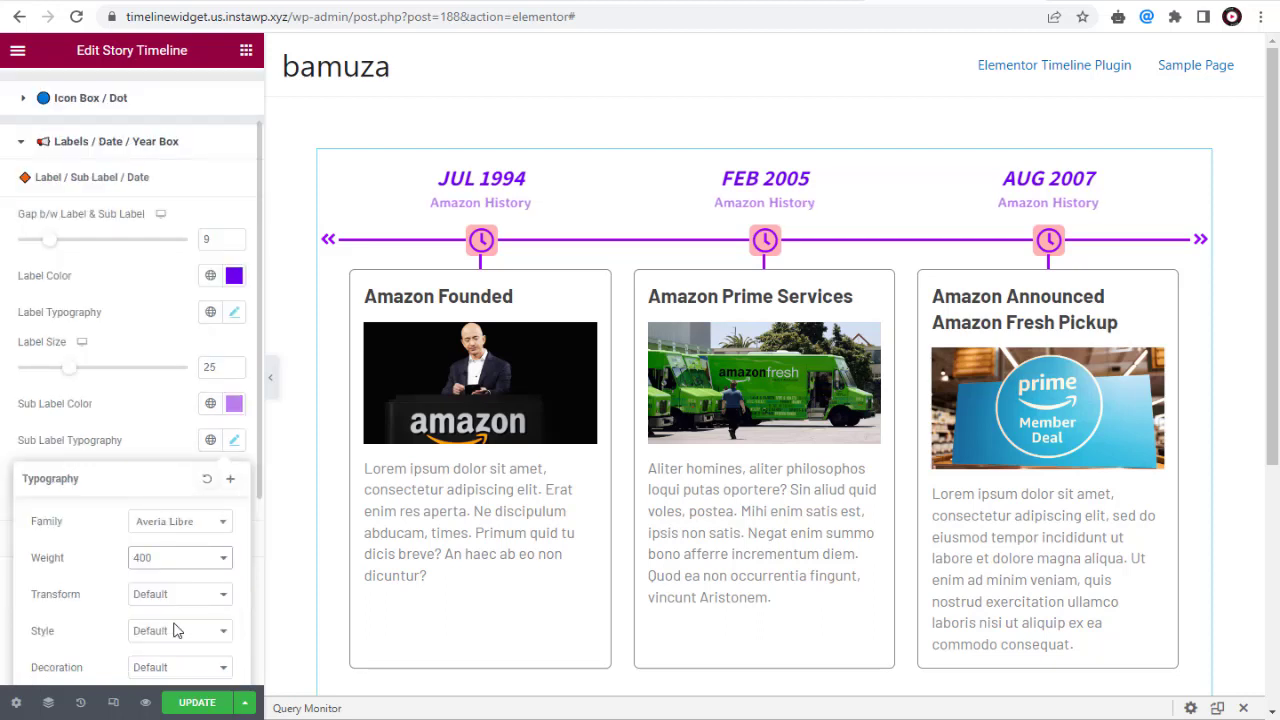
left_click(190, 598)
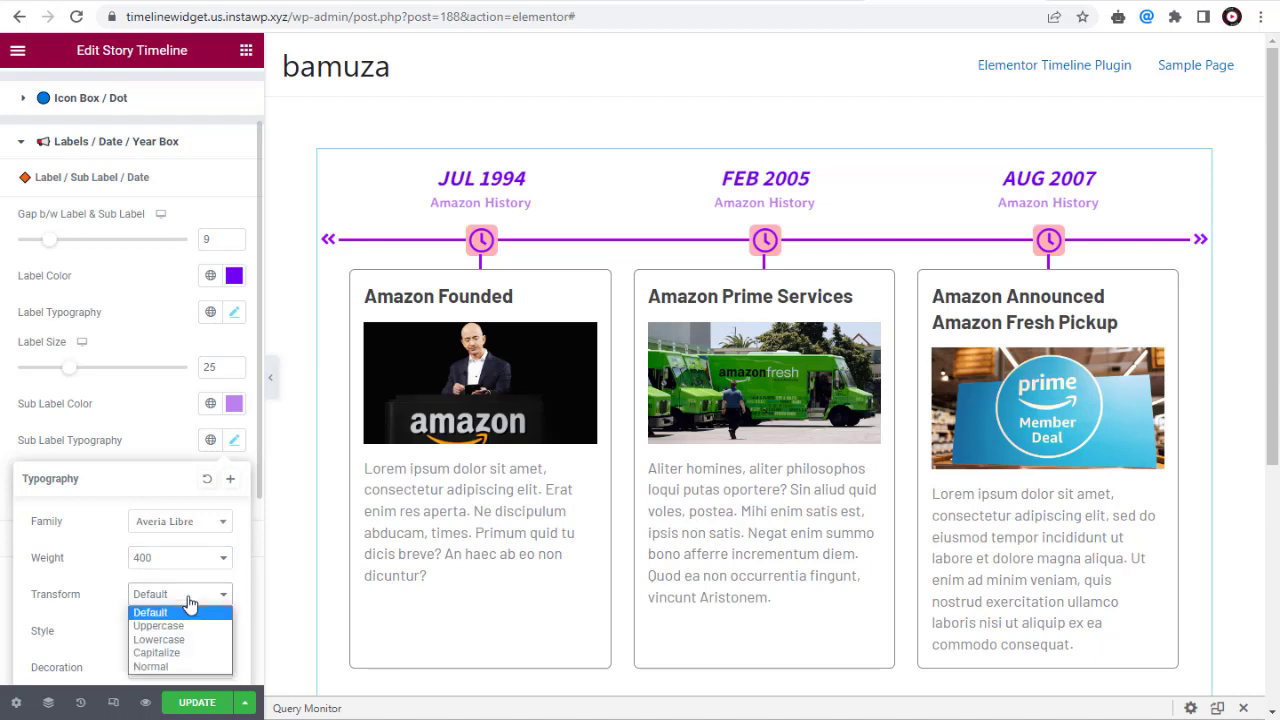
left_click(174, 653)
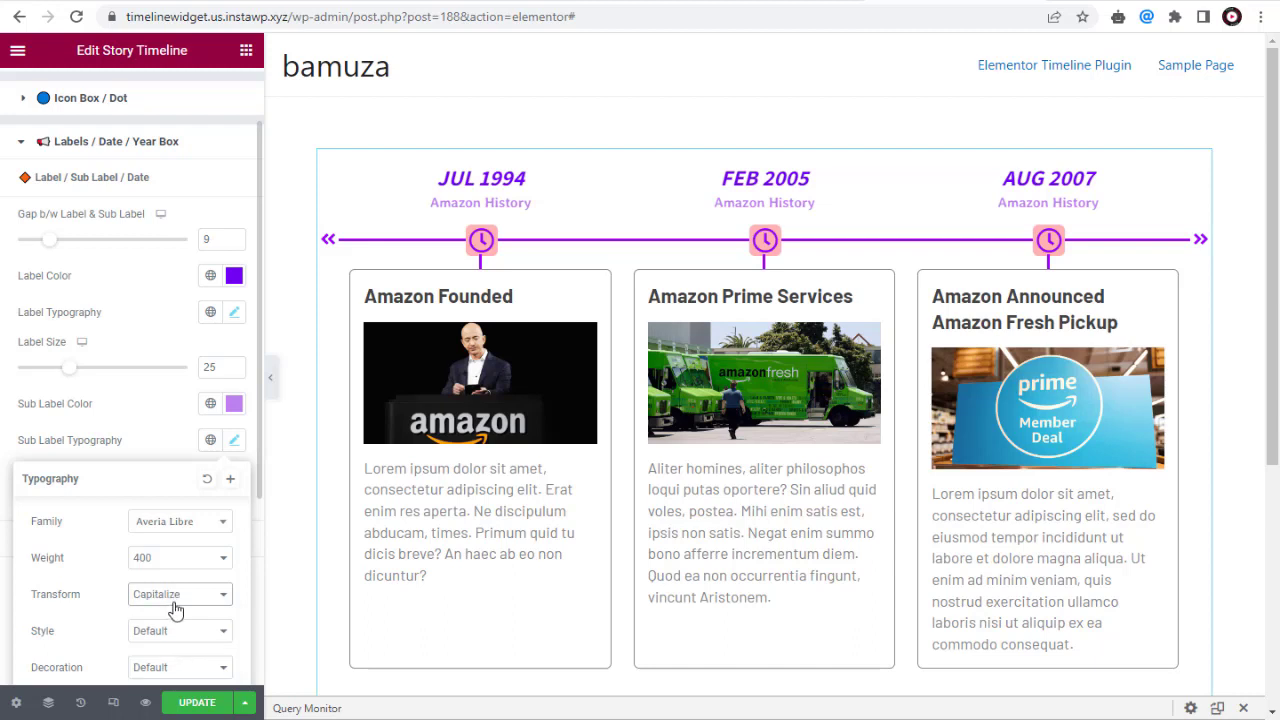
left_click(180, 632)
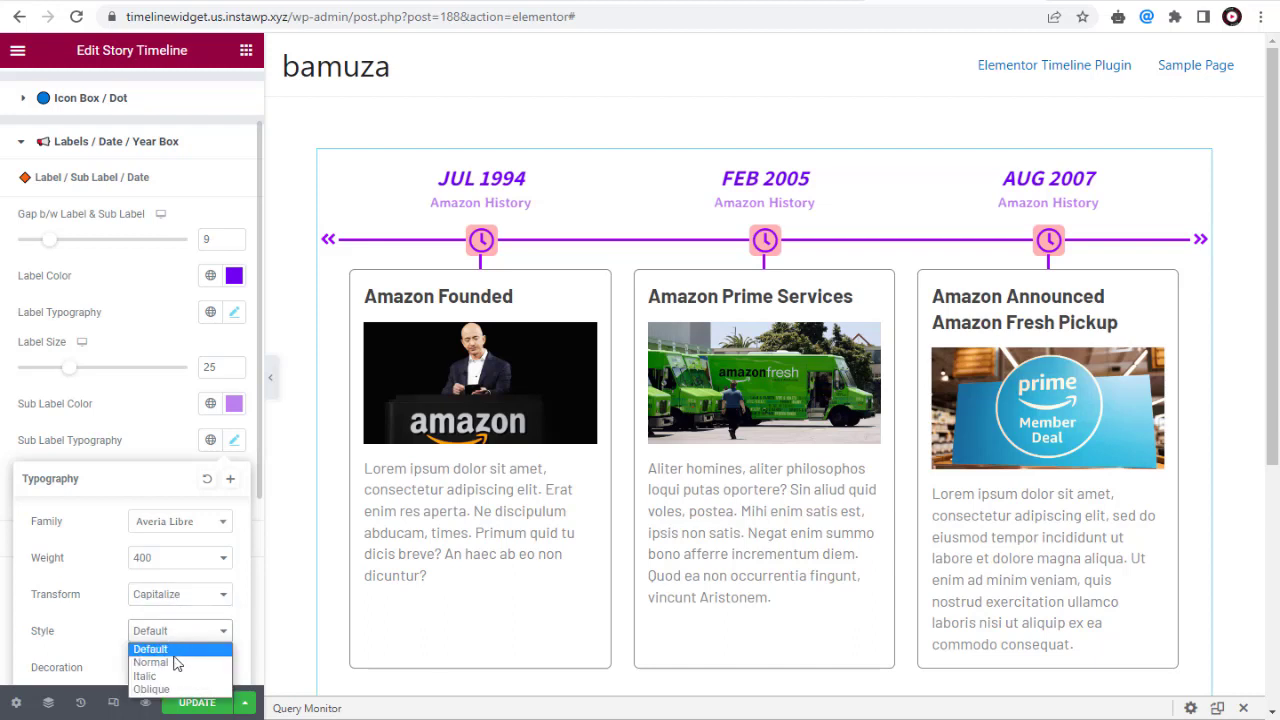
left_click(170, 677)
Set the sub labels' text decoration to Overline and the Sub Label Size to 15
left_click(172, 667)
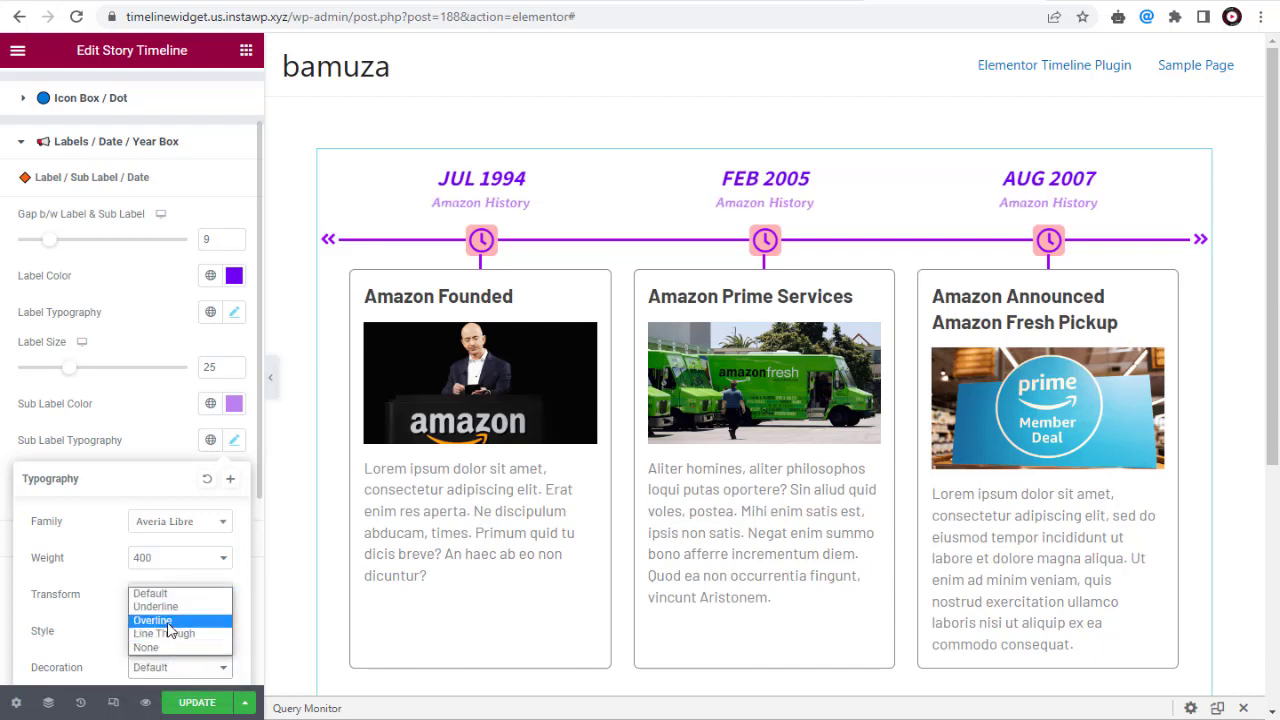
left_click(168, 621)
scroll(173, 636, "down", 1)
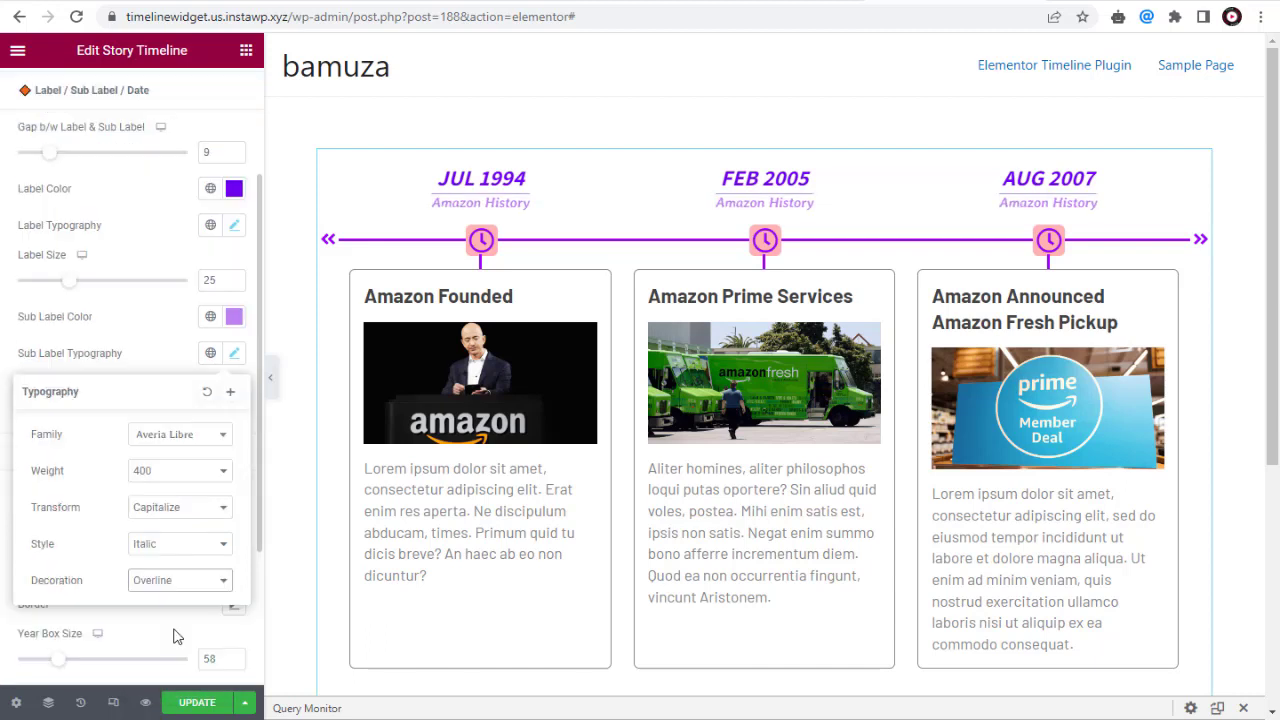
left_click(173, 632)
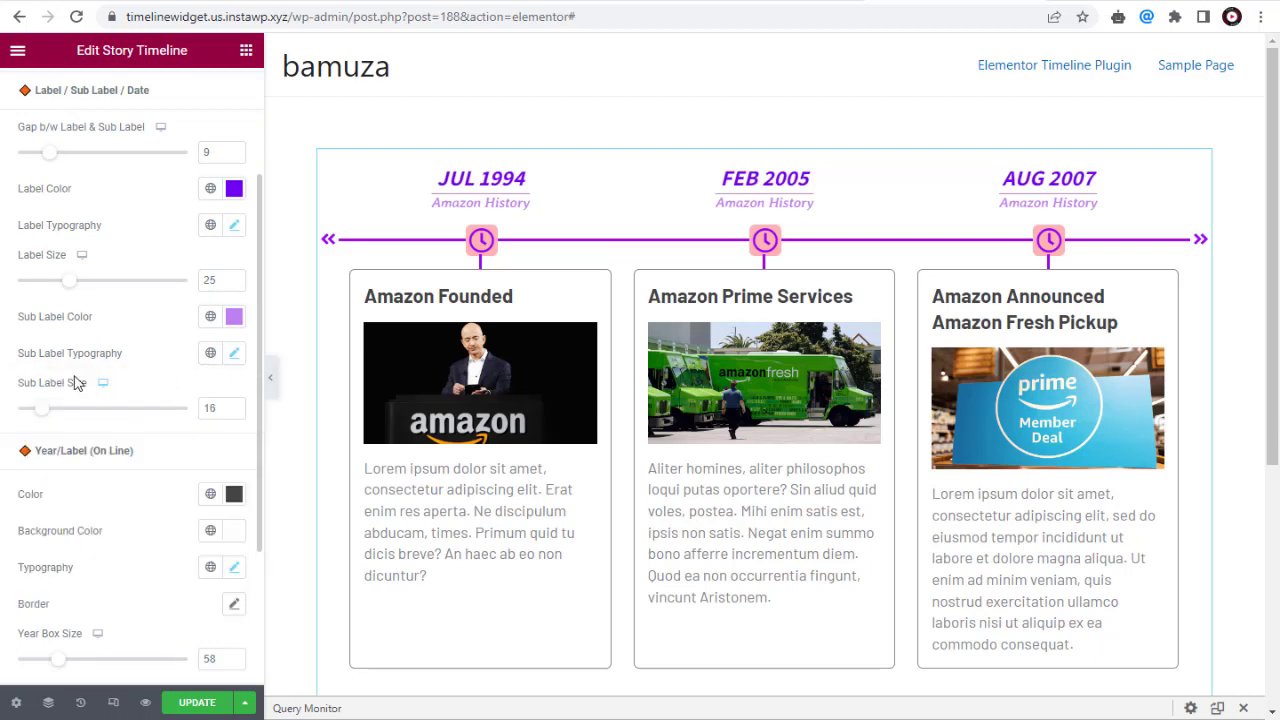
mouse_move(40, 410)
left_mouse_down()
mouse_move(62, 415)
mouse_move(38, 416)
left_mouse_up()
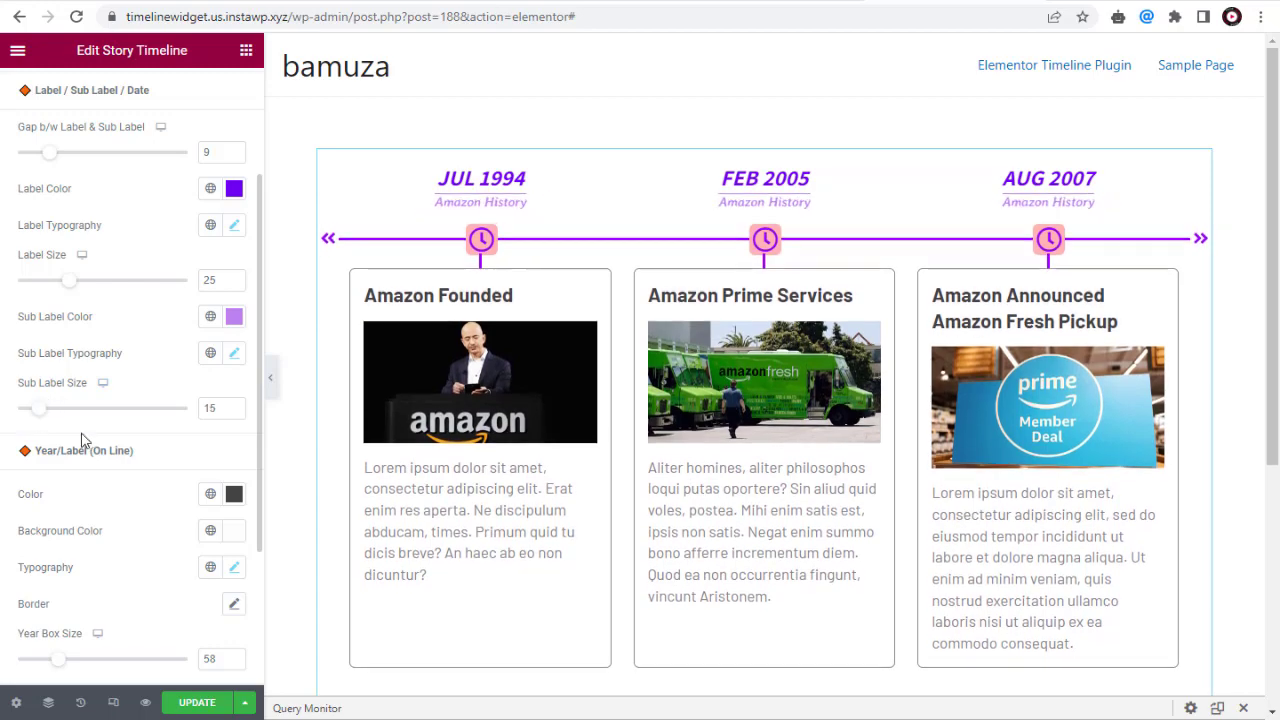